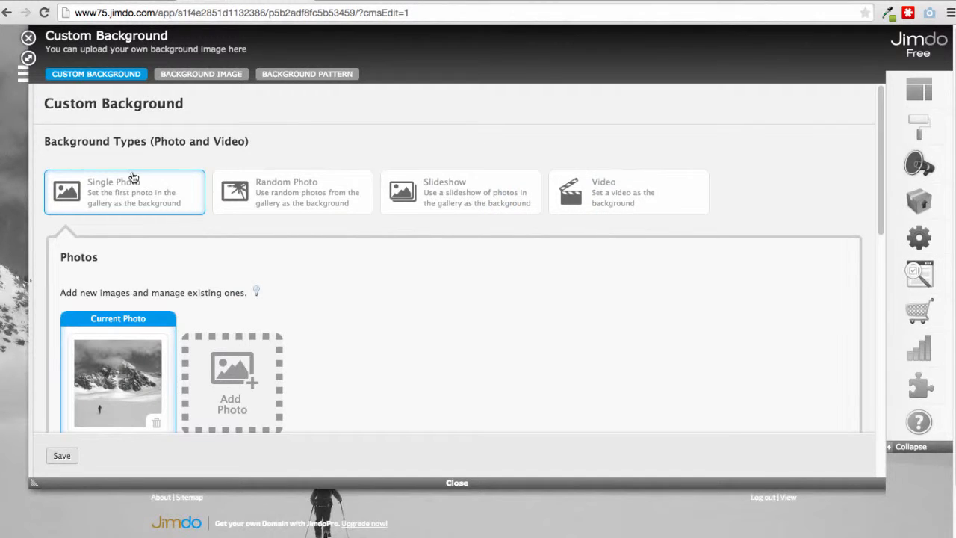
Step: Scroll down the Custom Background panel and bring the one_page_backgrounds Finder window into view
{"action": "scroll", "coordinate": [132, 178], "scroll_direction": "down", "scroll_amount": 3}
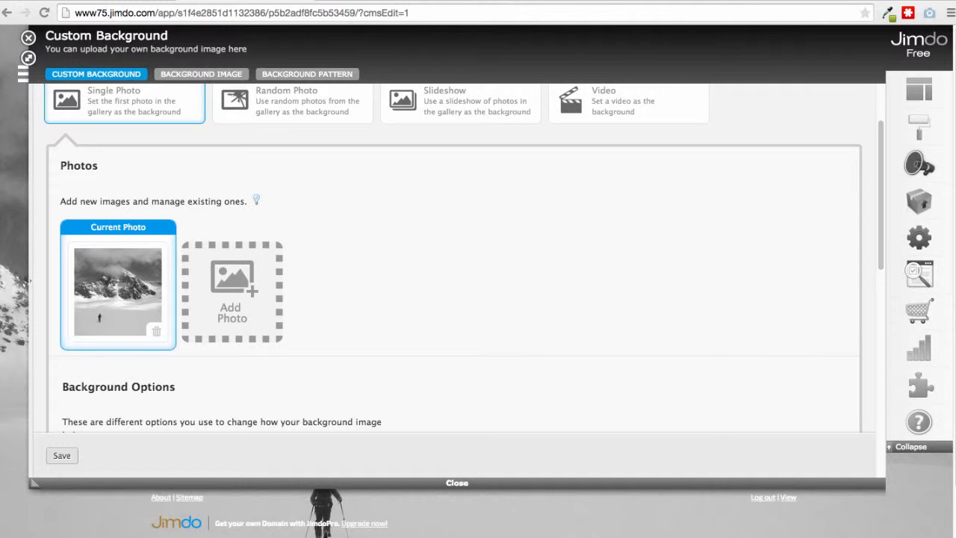
{"action": "left_click_drag", "start_coordinate": [955, 375], "coordinate": [585, 173]}
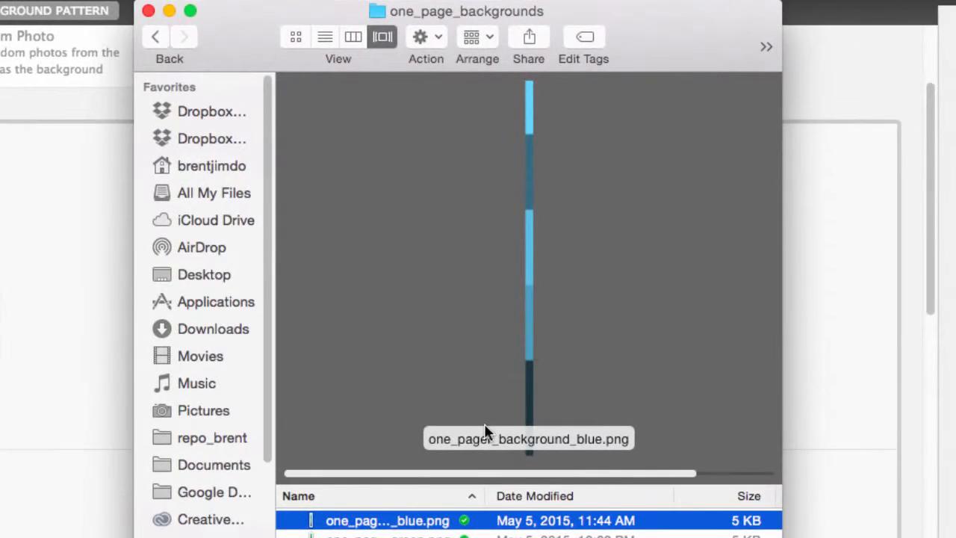
Step: Preview the green, orange, pale and PSD background files, ending back on the blue PNG
{"action": "key", "text": "Down"}
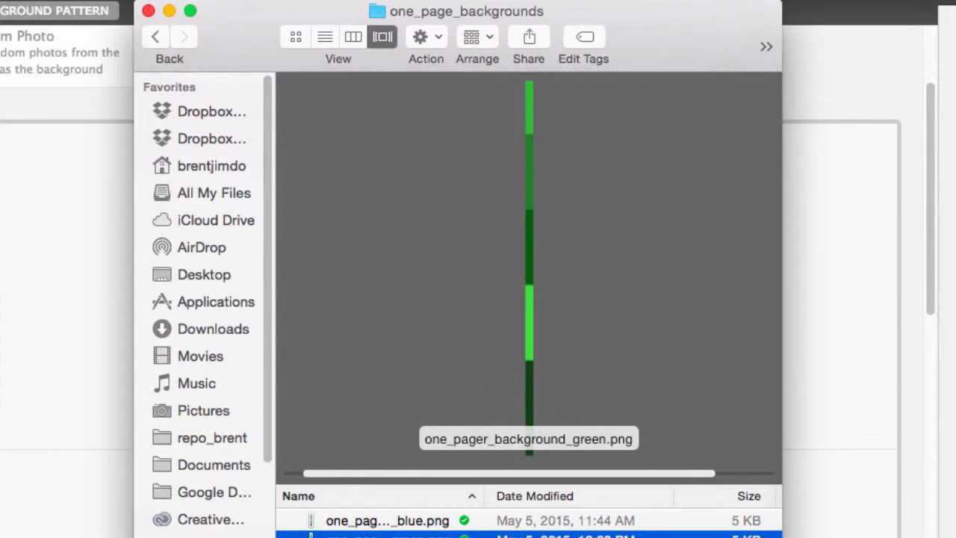
{"action": "key", "text": "Down"}
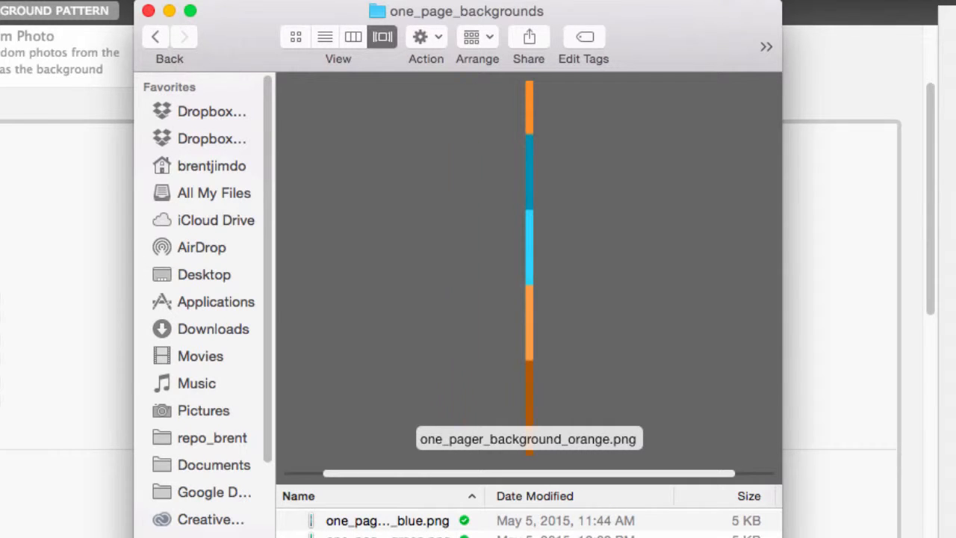
{"action": "key", "text": "Down"}
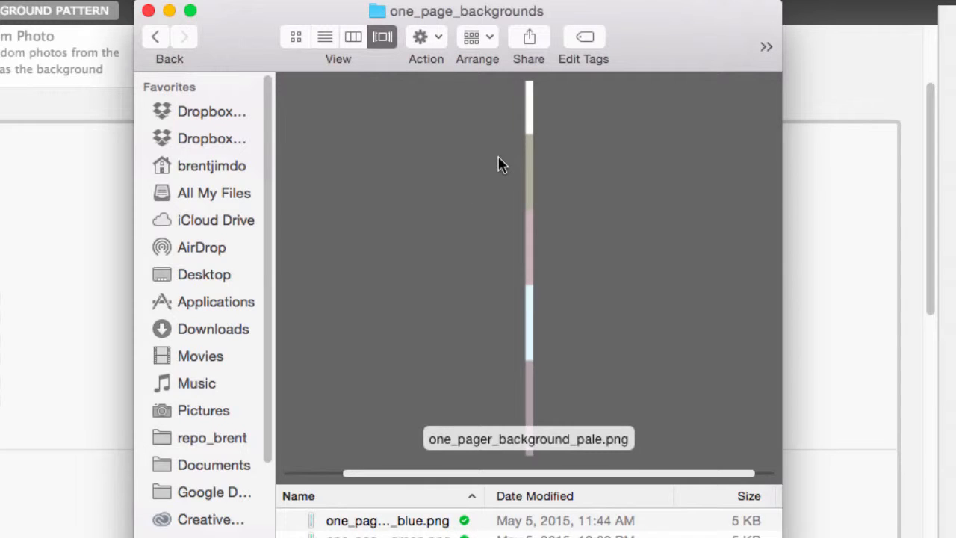
{"action": "key", "text": "Down"}
{"action": "key", "text": "Up"}
{"action": "key", "text": "Up"}
{"action": "key", "text": "Up"}
{"action": "key", "text": "Up"}
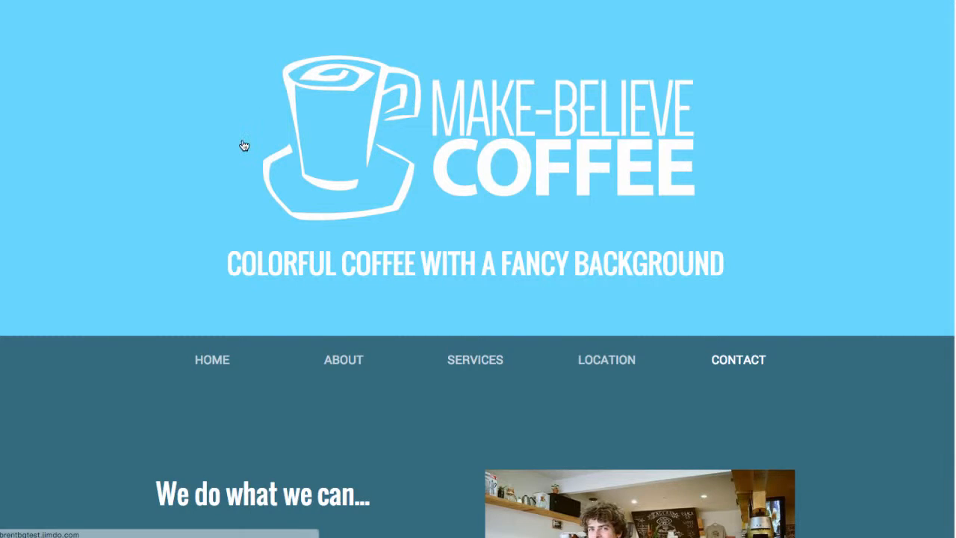
Step: Scroll through the blue Make-Believe Coffee site to the contact form and back
{"action": "scroll", "coordinate": [242, 144], "scroll_direction": "down", "scroll_amount": 20}
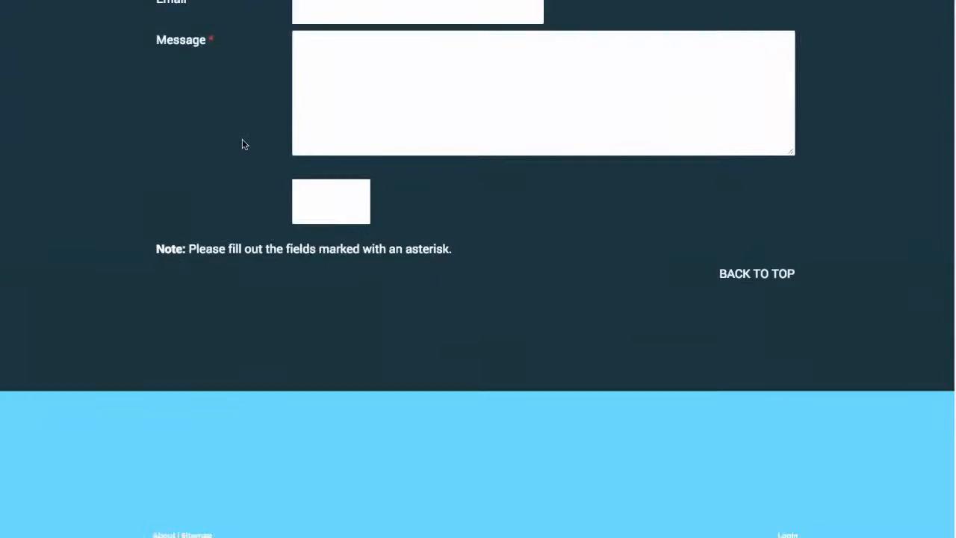
{"action": "scroll", "coordinate": [242, 144], "scroll_direction": "up", "scroll_amount": 20}
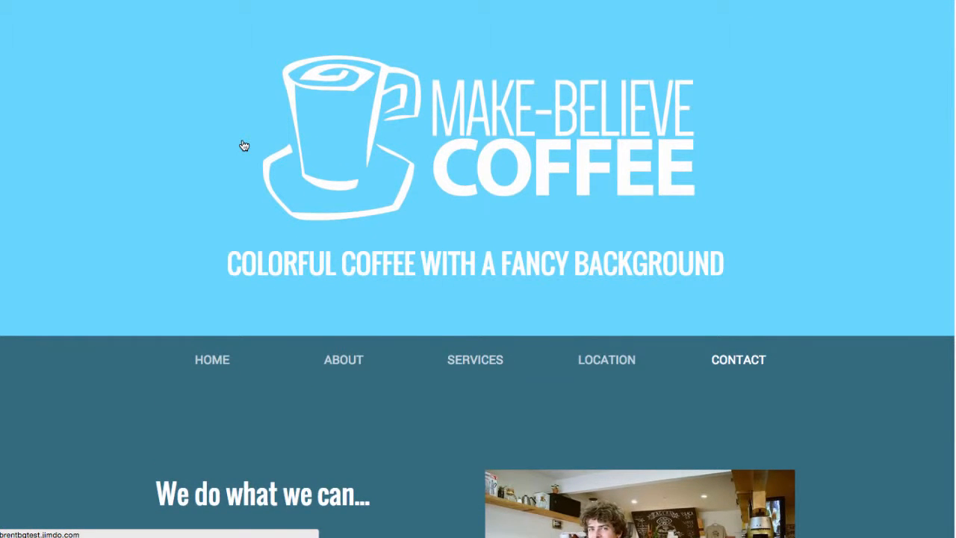
{"action": "scroll", "coordinate": [244, 145], "scroll_direction": "down", "scroll_amount": 20}
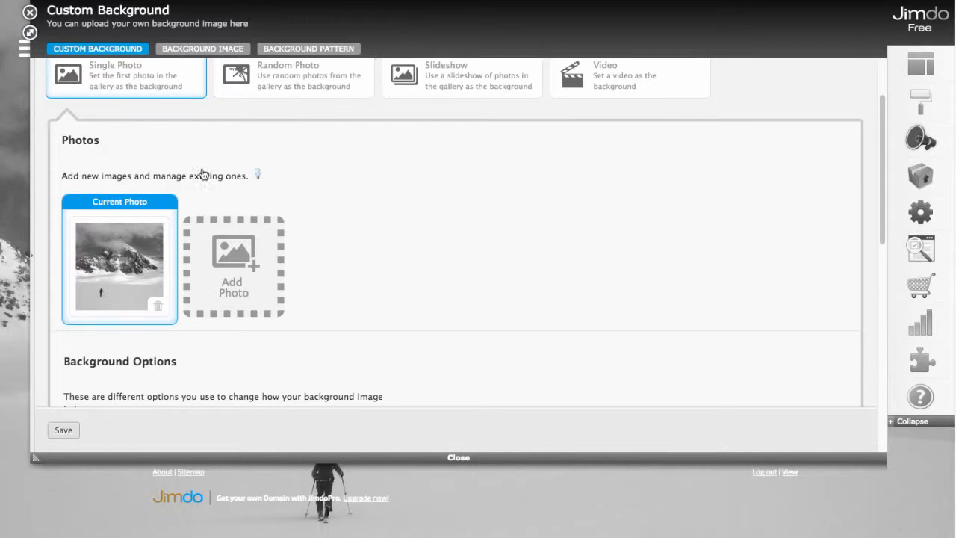
Step: Delete the snowy-mountain background photo and confirm its removal
{"action": "mouse_move", "coordinate": [153, 280]}
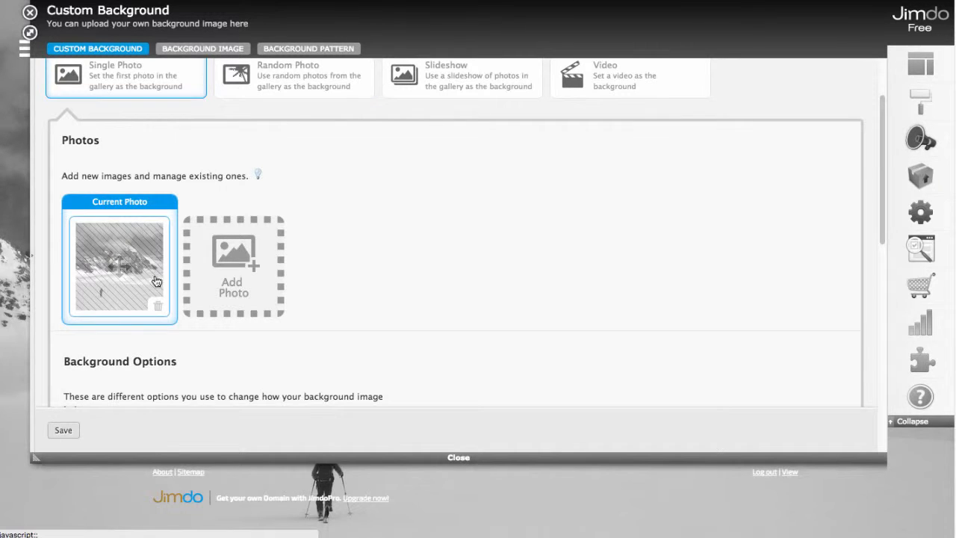
{"action": "left_click", "coordinate": [157, 309]}
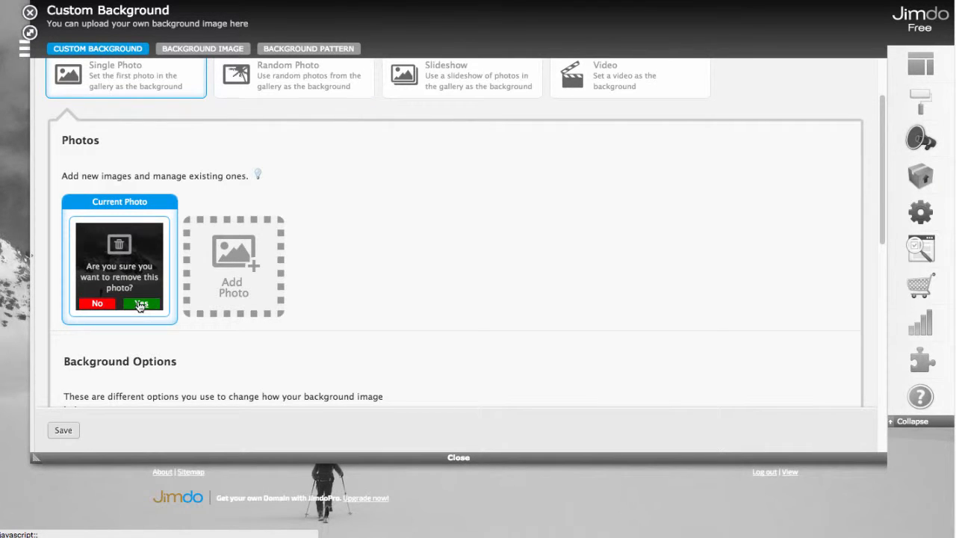
{"action": "left_click", "coordinate": [141, 304]}
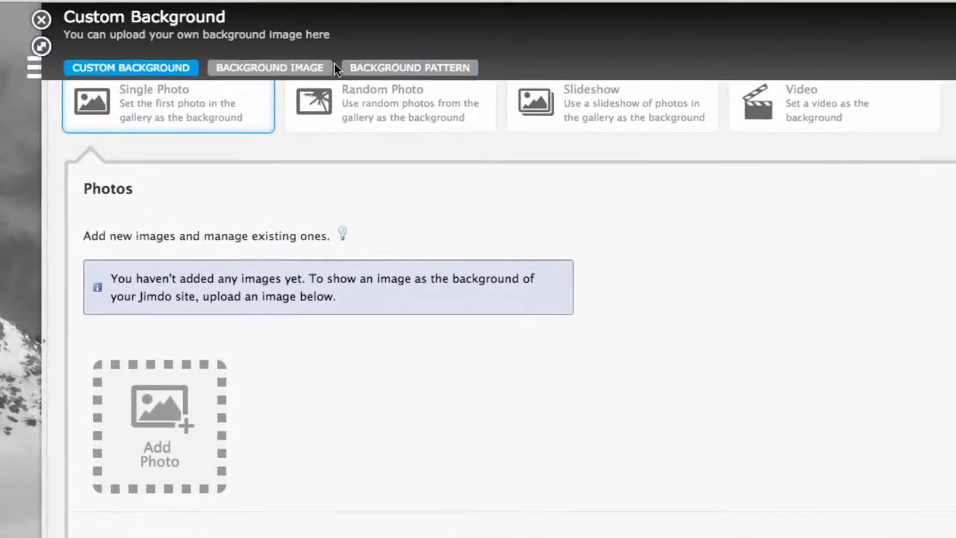
Step: Apply a plain background pattern coloured black to the site and accept it
{"action": "left_click", "coordinate": [381, 75]}
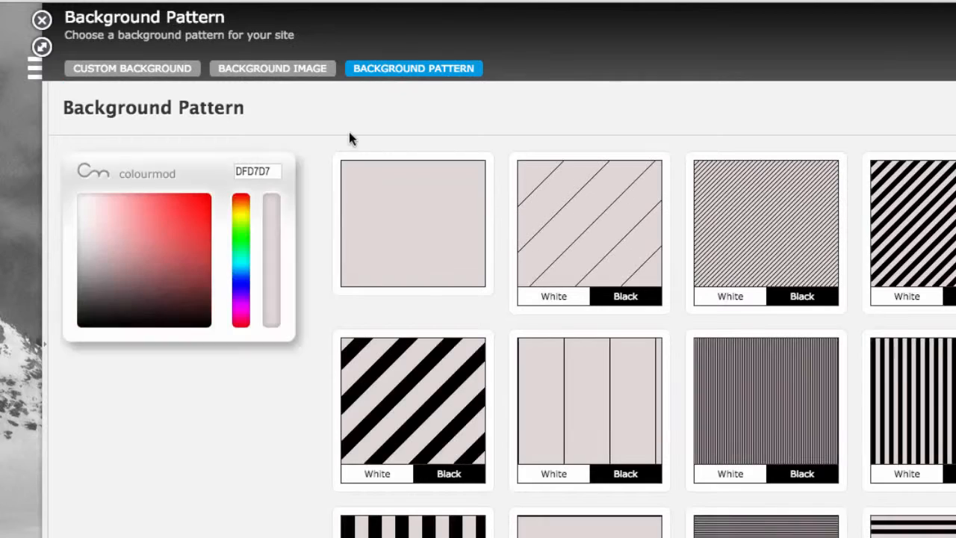
{"action": "left_click", "coordinate": [80, 211]}
{"action": "left_click_drag", "start_coordinate": [79, 211], "coordinate": [212, 326]}
{"action": "left_click", "coordinate": [397, 202]}
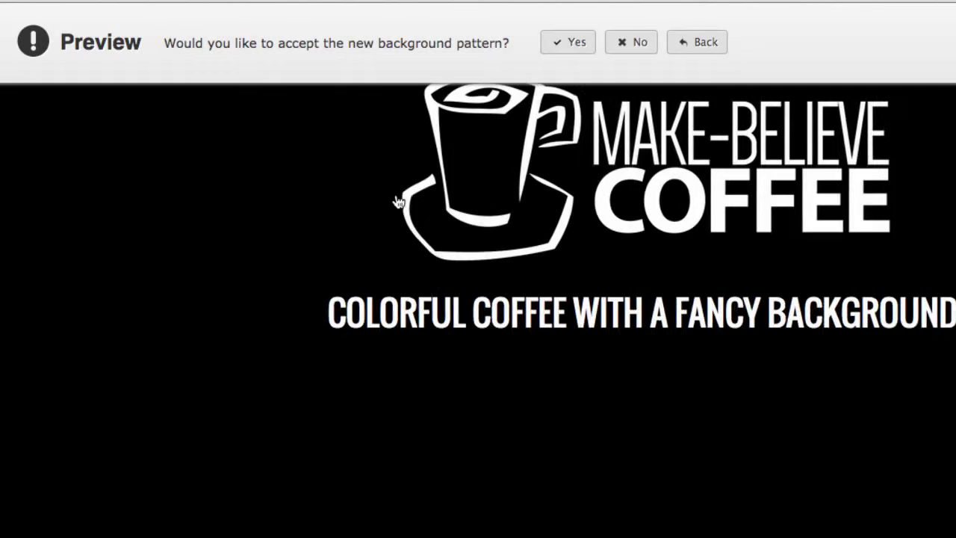
{"action": "left_click", "coordinate": [575, 40]}
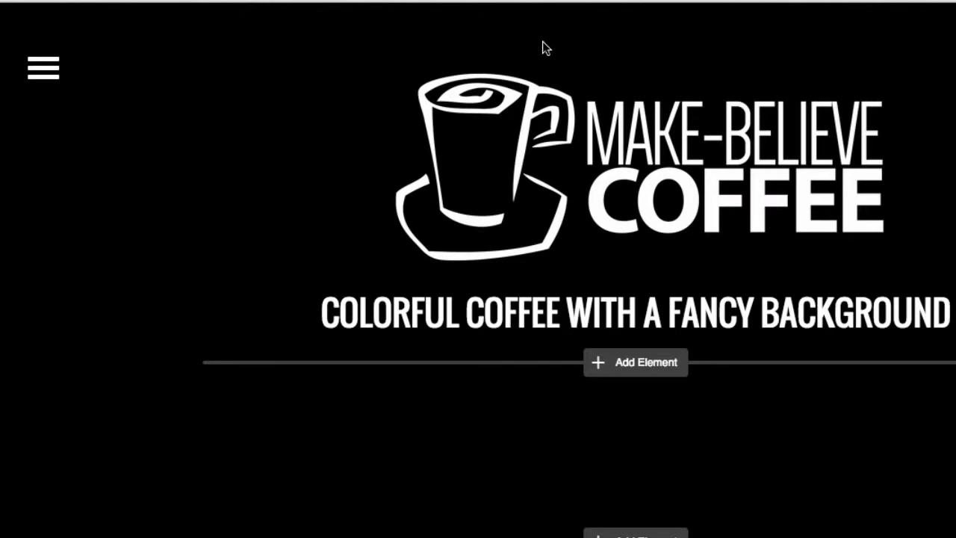
Step: Add a hidden navigation page named 'assets', save the navigation, and go to that page
{"action": "left_click", "coordinate": [54, 67]}
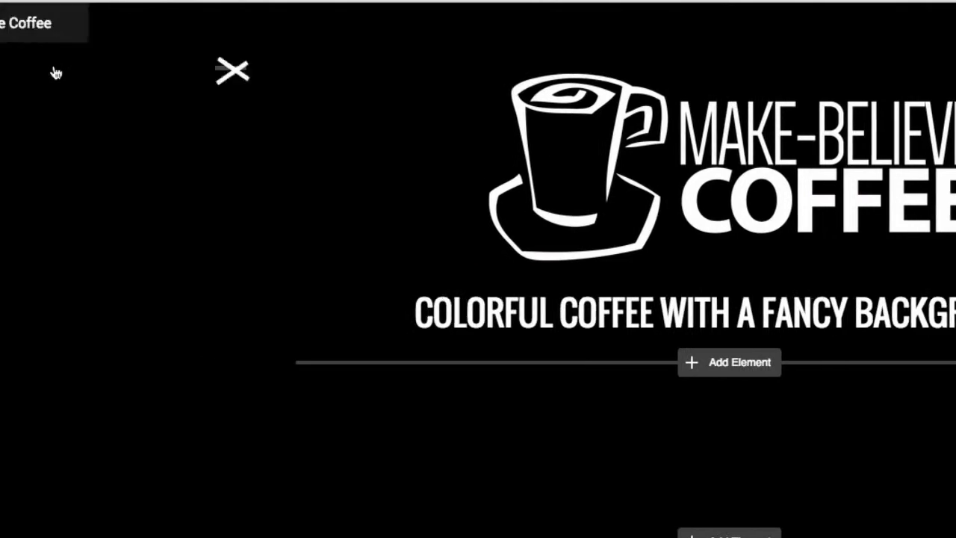
{"action": "mouse_move", "coordinate": [182, 27]}
{"action": "left_click", "coordinate": [340, 27]}
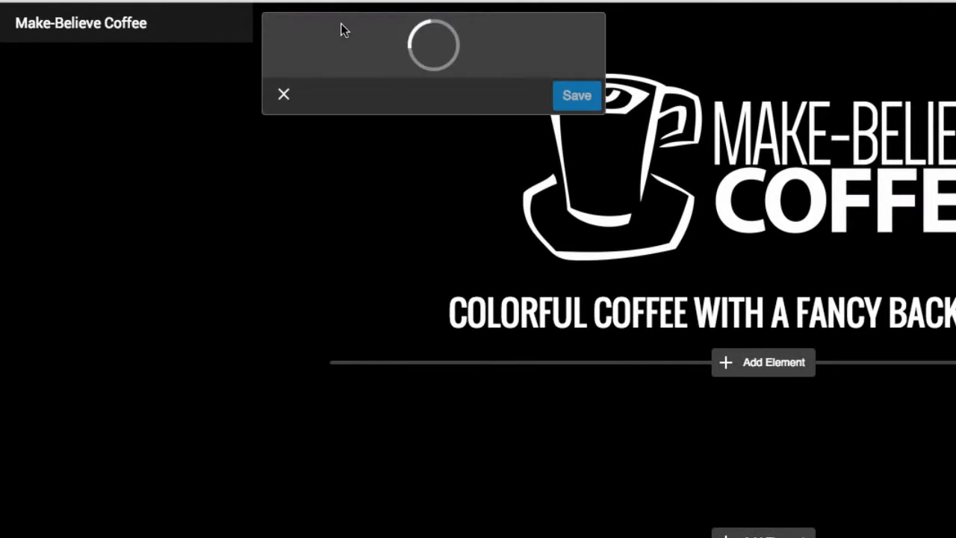
{"action": "left_click", "coordinate": [486, 57]}
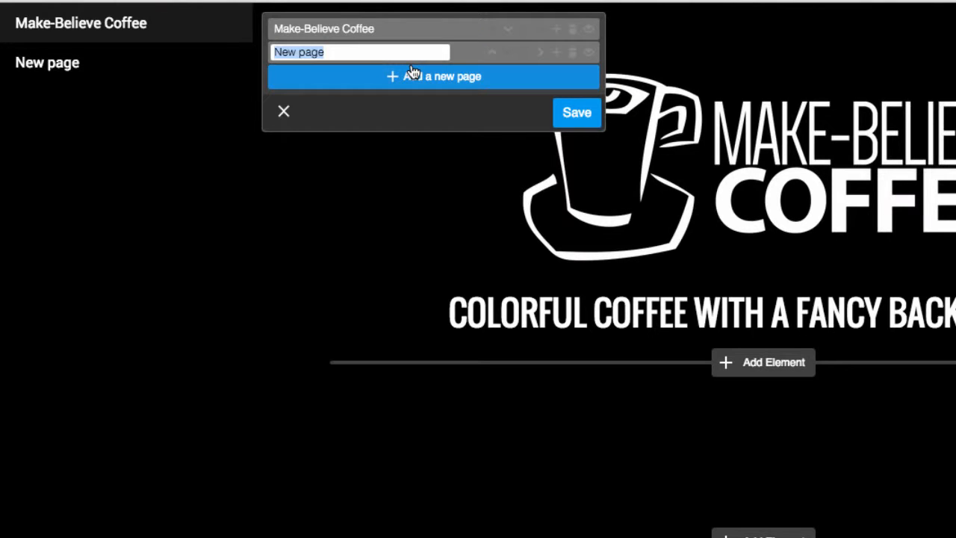
{"action": "type", "text": "assett"}
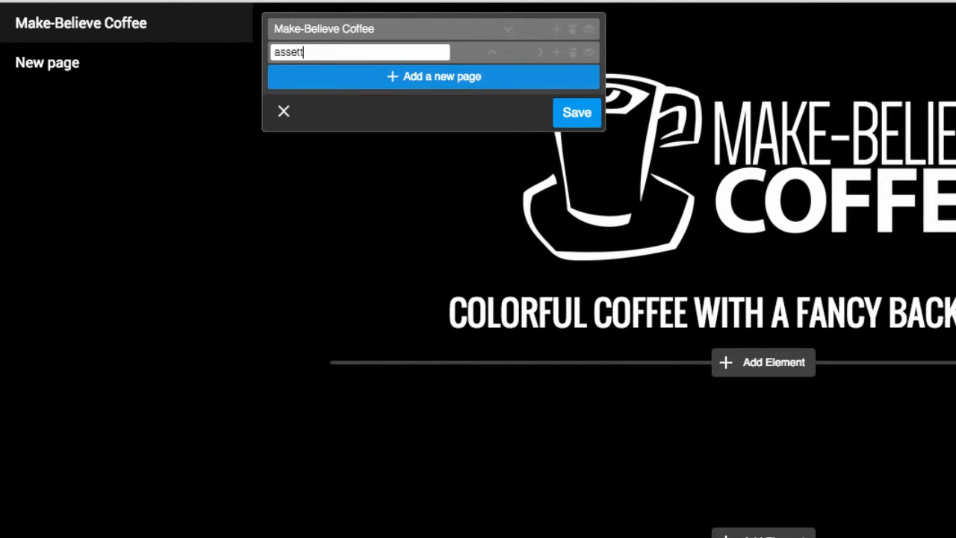
{"action": "key", "text": "BackSpace"}
{"action": "type", "text": "s"}
{"action": "left_click", "coordinate": [592, 53]}
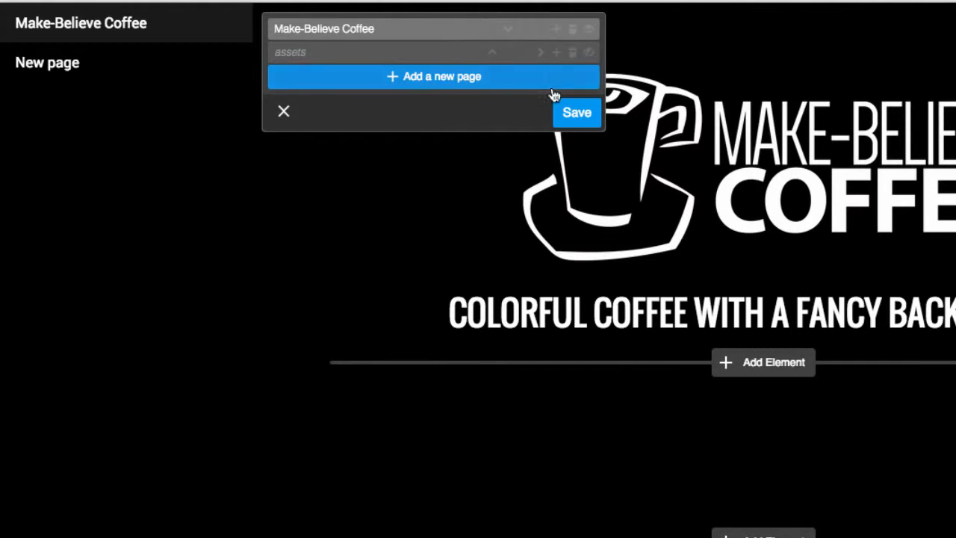
{"action": "left_click", "coordinate": [572, 114]}
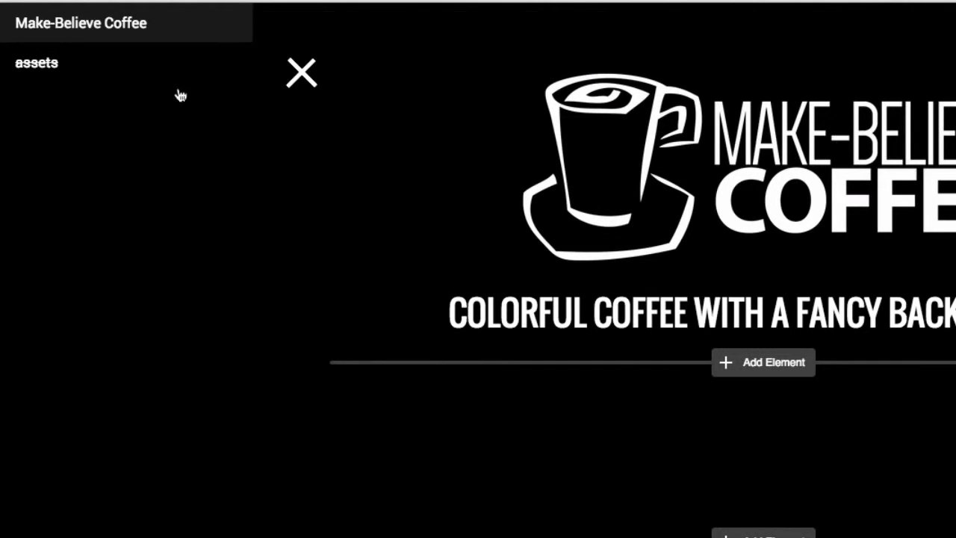
{"action": "mouse_move", "coordinate": [57, 72]}
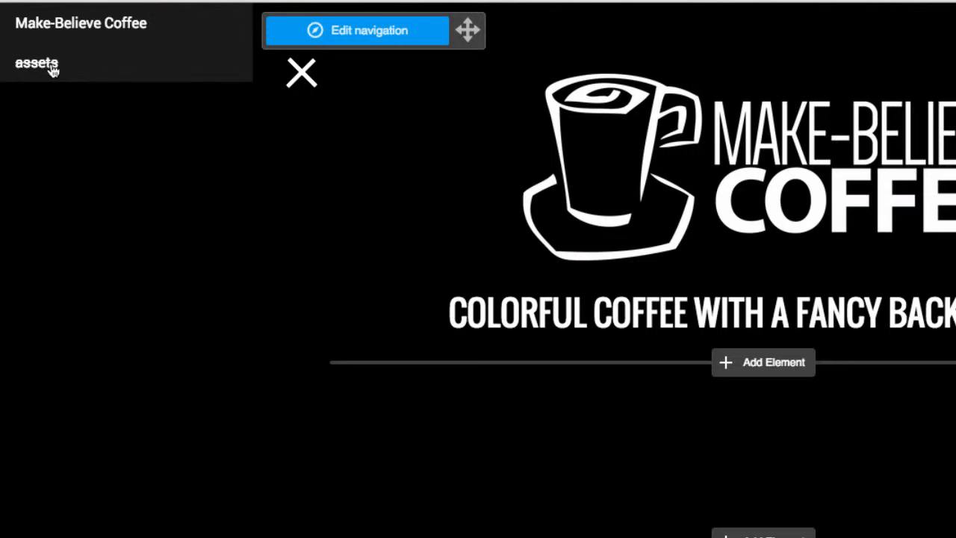
{"action": "left_click", "coordinate": [52, 67]}
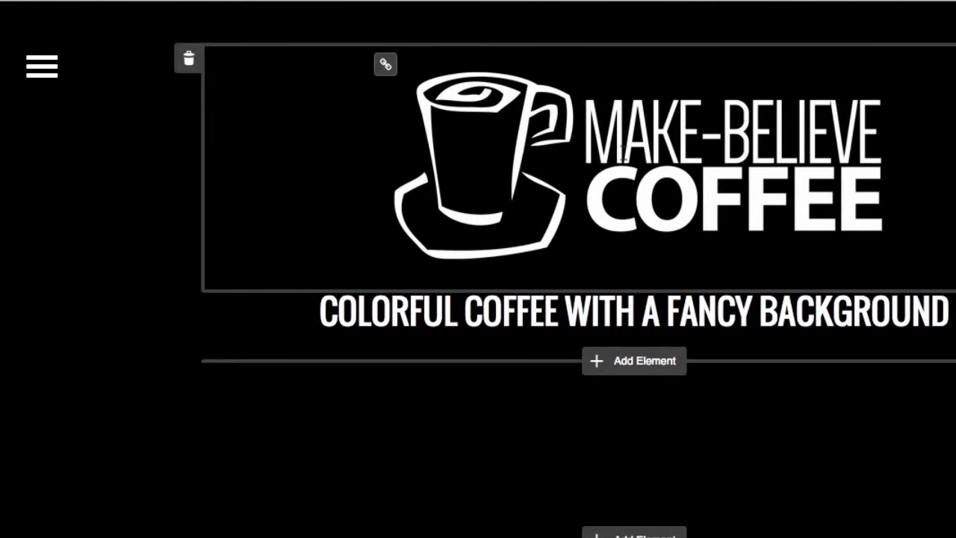
Step: Add a File Download element from the Additional Elements list below the page heading
{"action": "left_click", "coordinate": [502, 253]}
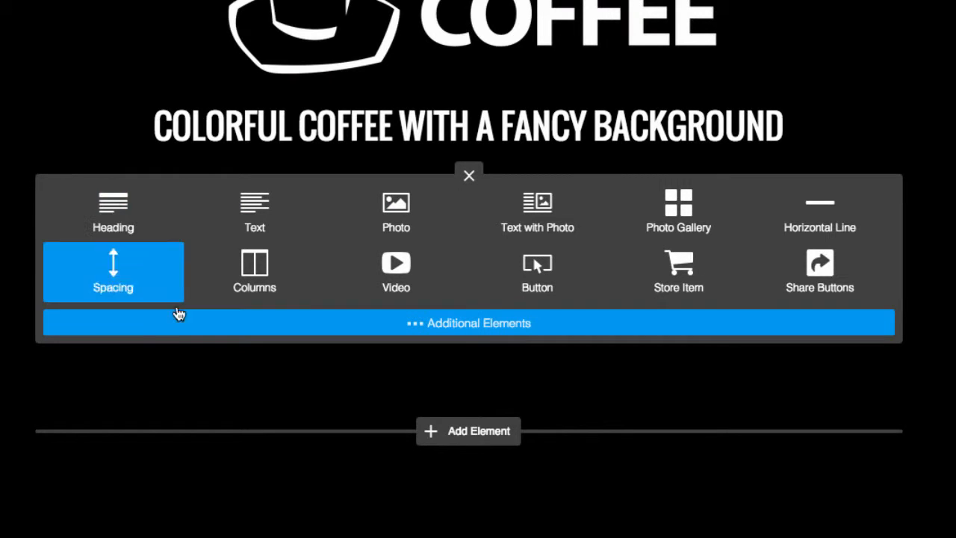
{"action": "left_click", "coordinate": [212, 333]}
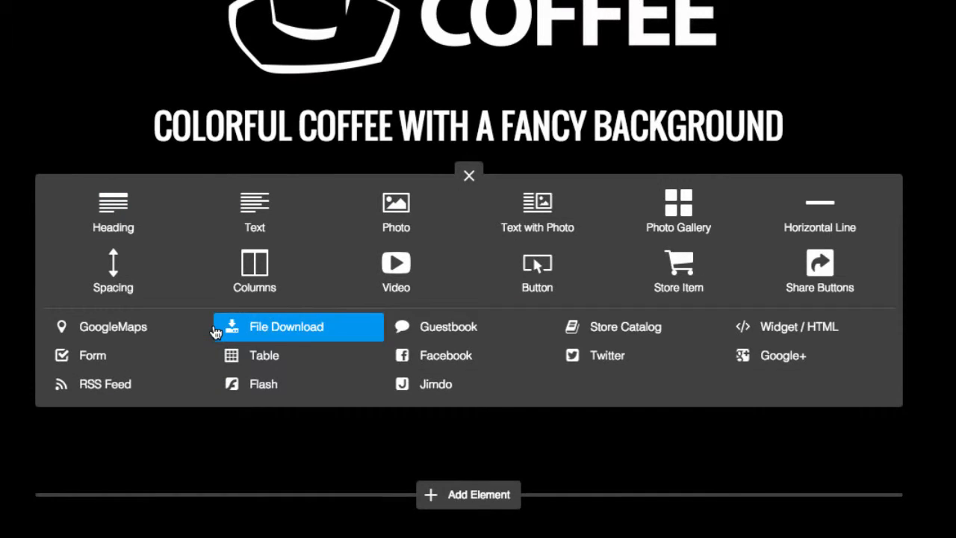
{"action": "left_click", "coordinate": [263, 328]}
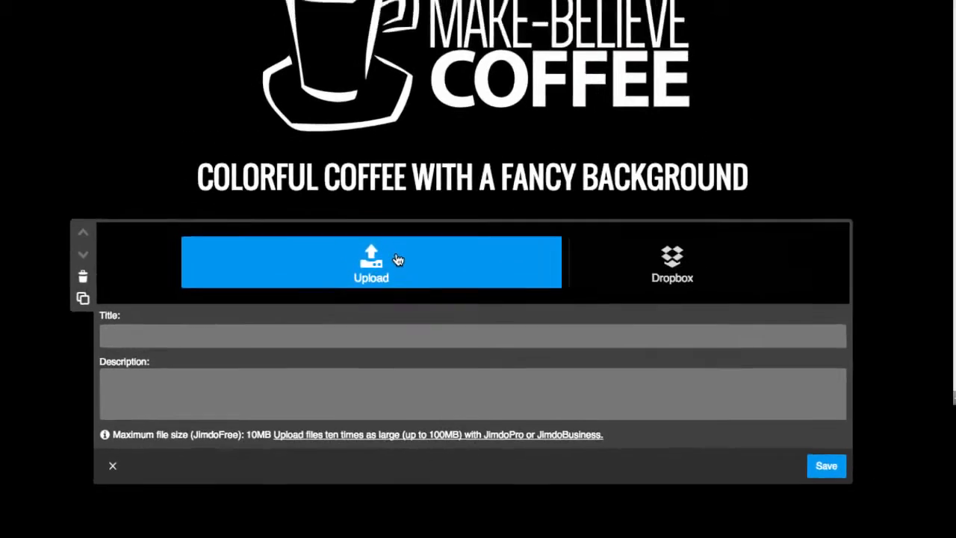
Step: Upload one_pager_background_blue.png from one_page_backgrounds into the File Download element and save it
{"action": "left_click", "coordinate": [383, 222]}
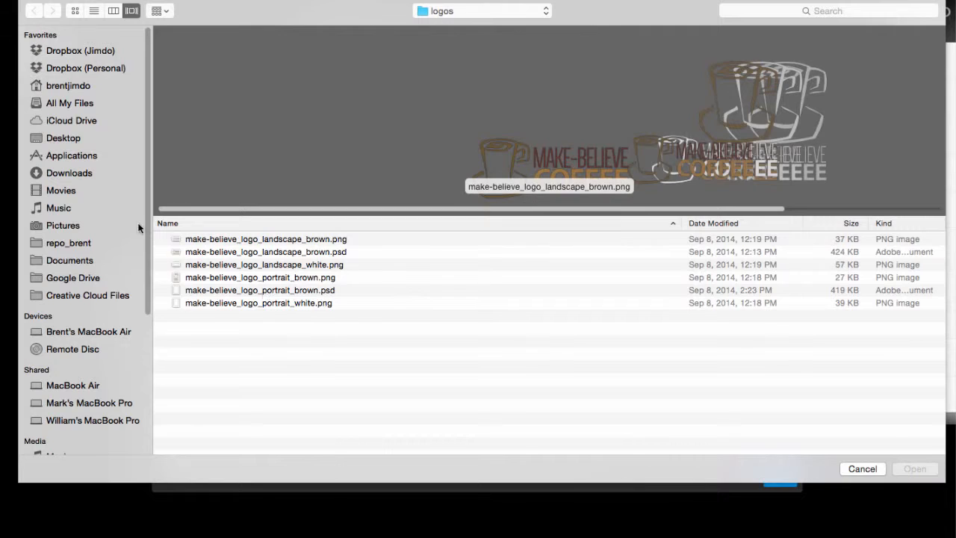
{"action": "left_click", "coordinate": [254, 239]}
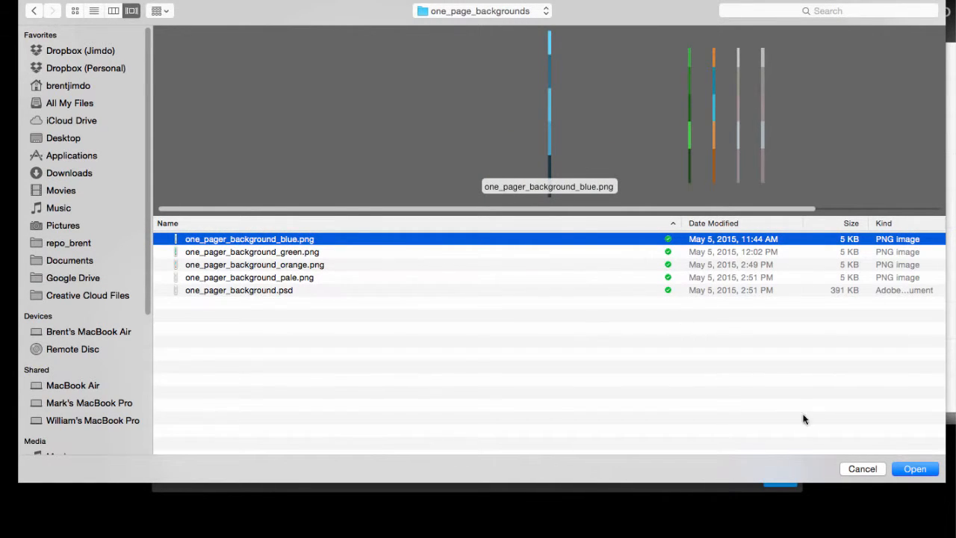
{"action": "left_click", "coordinate": [914, 469]}
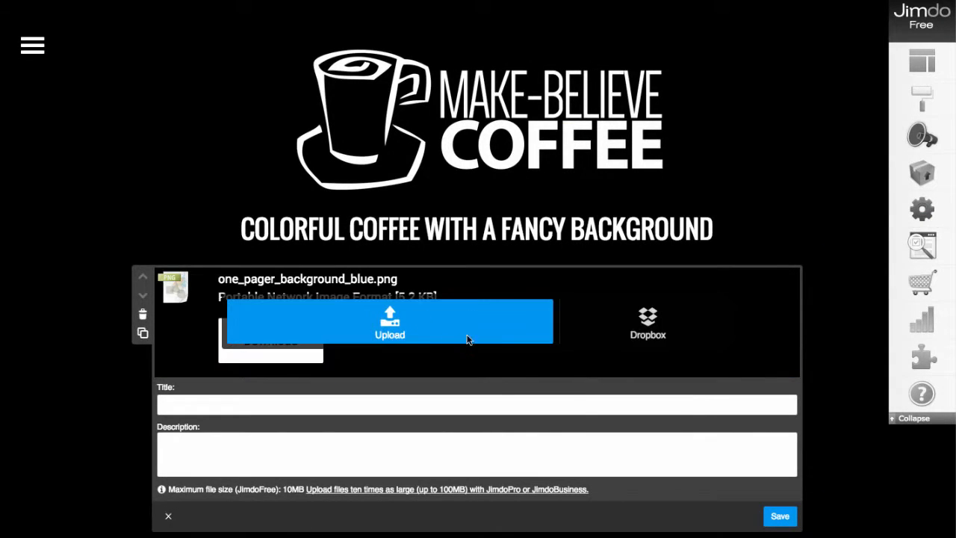
{"action": "left_click", "coordinate": [780, 517]}
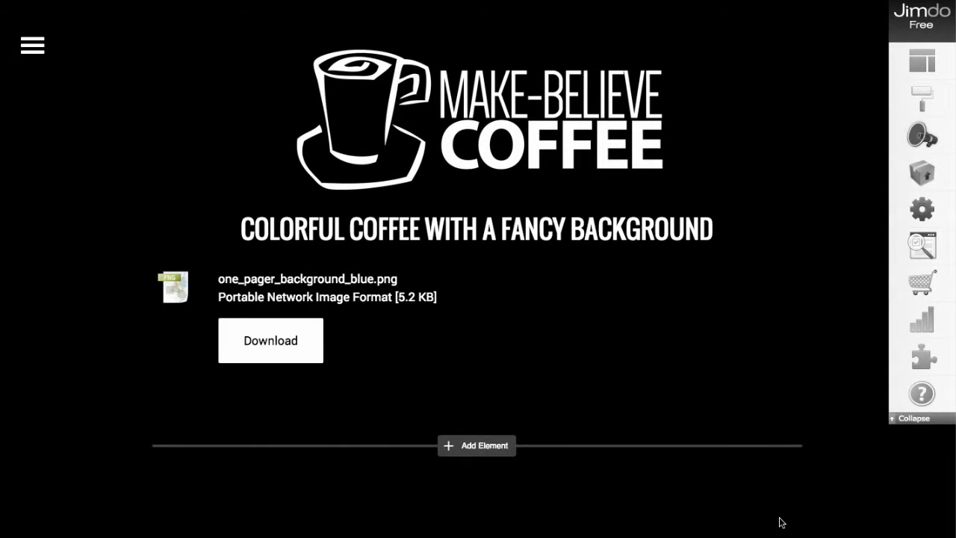
{"action": "scroll", "coordinate": [122, 348], "scroll_direction": "down", "scroll_amount": 2}
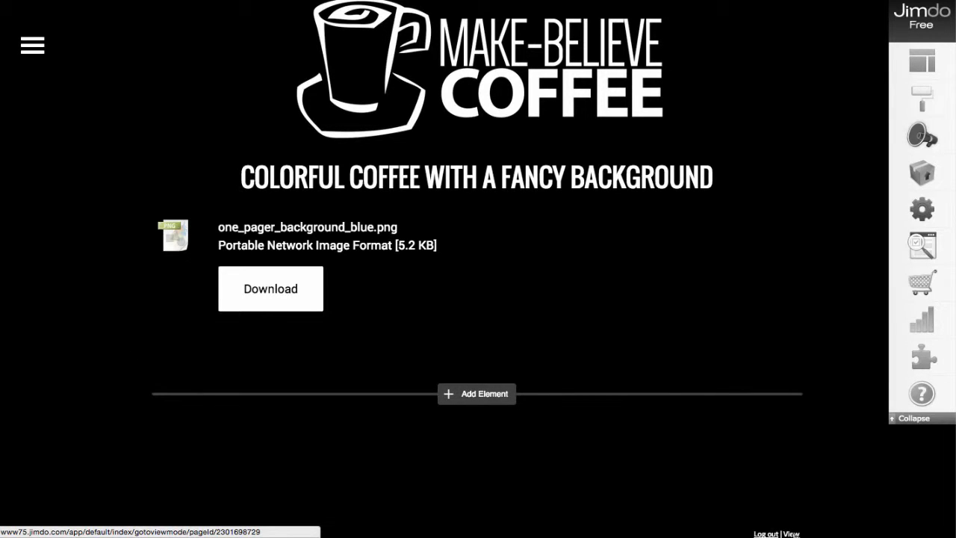
Step: Switch to view mode and copy the link address of the blue PNG's Download button
{"action": "left_click", "coordinate": [791, 534]}
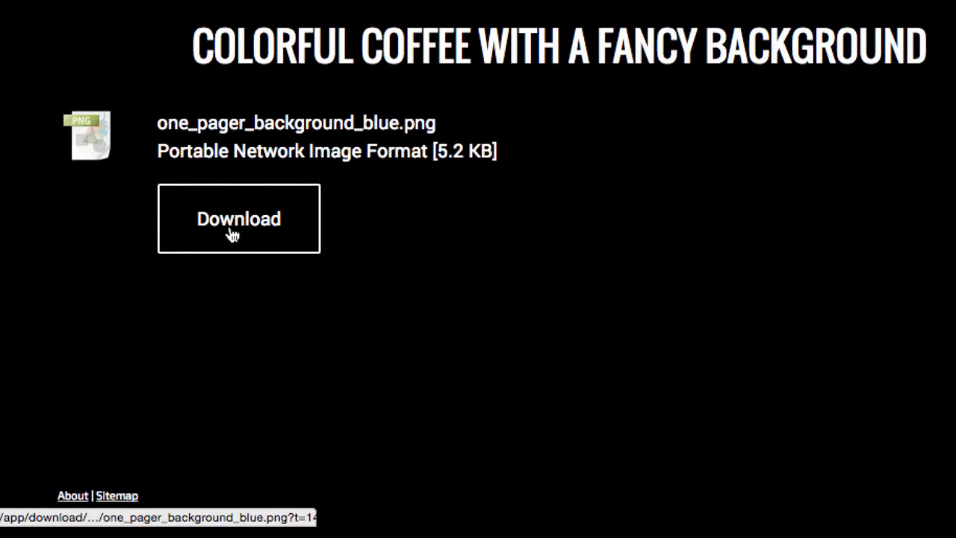
{"action": "right_click", "coordinate": [232, 235]}
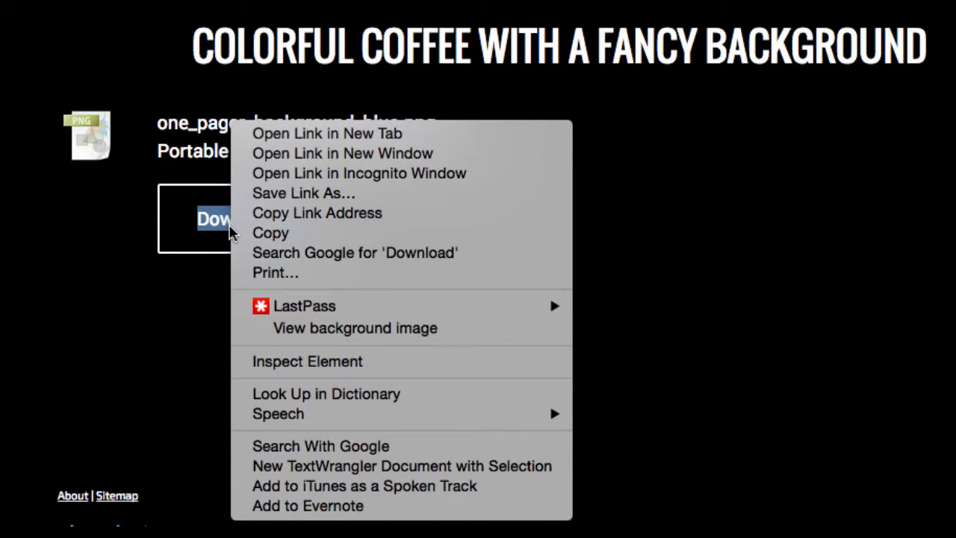
{"action": "left_click", "coordinate": [328, 219]}
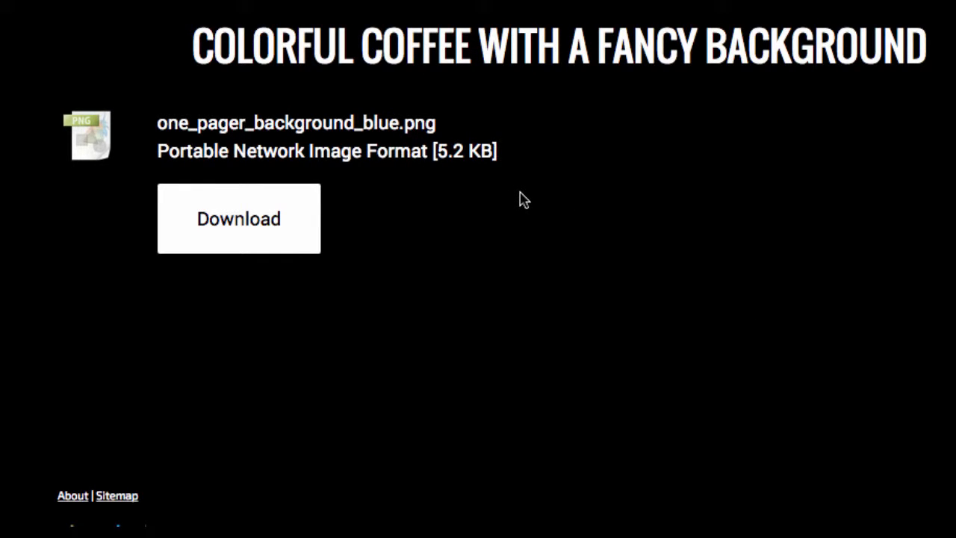
Step: Find TextEdit through Spotlight search and launch it
{"action": "key", "text": "super+space"}
{"action": "type", "text": "textexpander"}
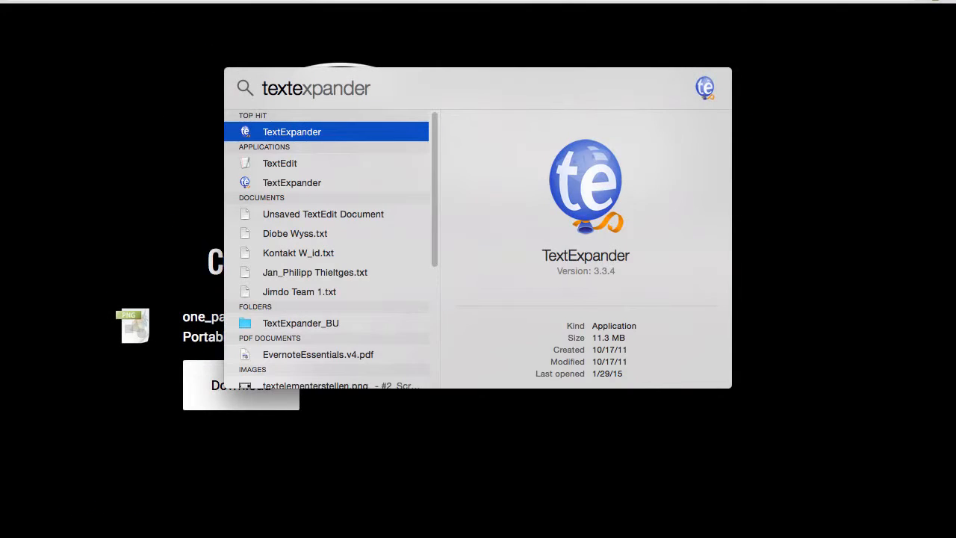
{"action": "key", "text": "BackSpace"}
{"action": "key", "text": "BackSpace"}
{"action": "key", "text": "BackSpace"}
{"action": "key", "text": "BackSpace"}
{"action": "key", "text": "BackSpace"}
{"action": "key", "text": "BackSpace"}
{"action": "key", "text": "BackSpace"}
{"action": "type", "text": "di"}
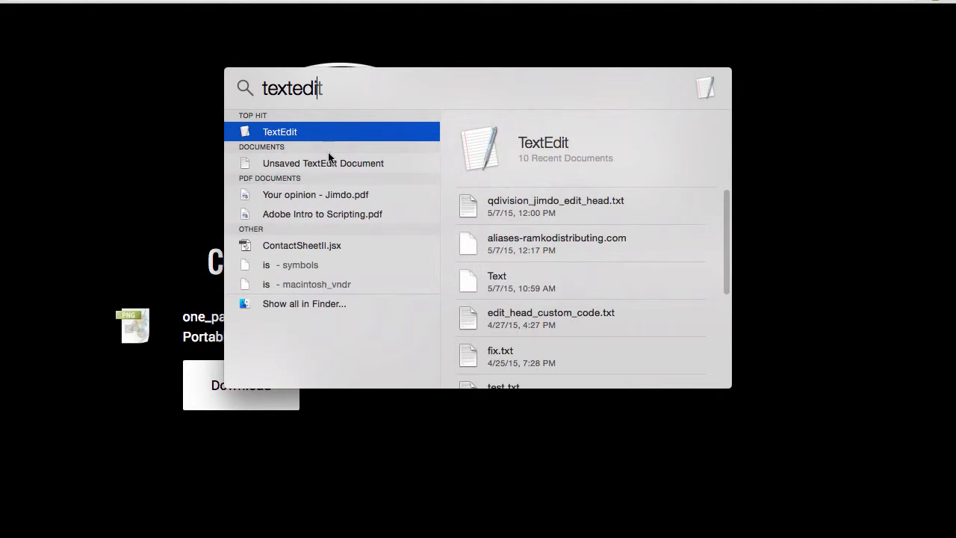
{"action": "left_click", "coordinate": [323, 136]}
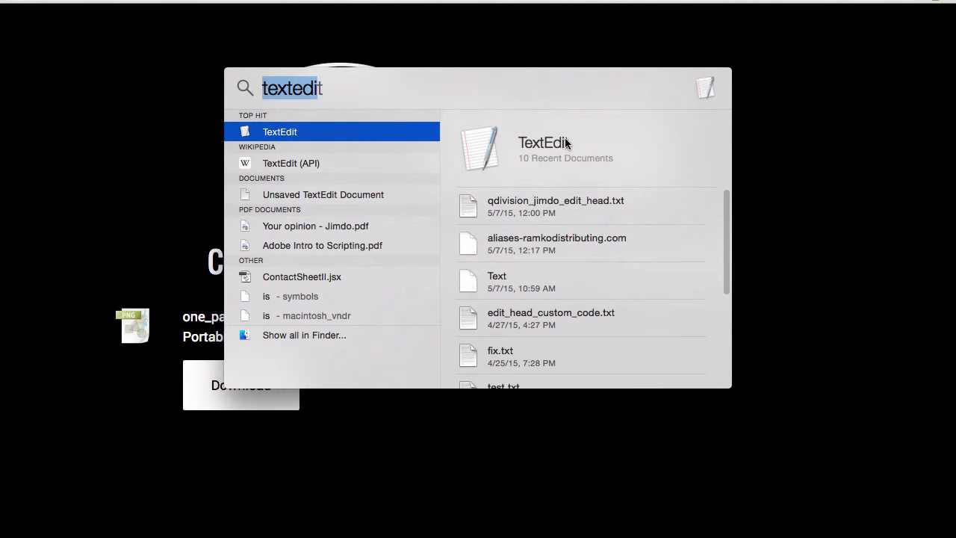
{"action": "key", "text": "Return"}
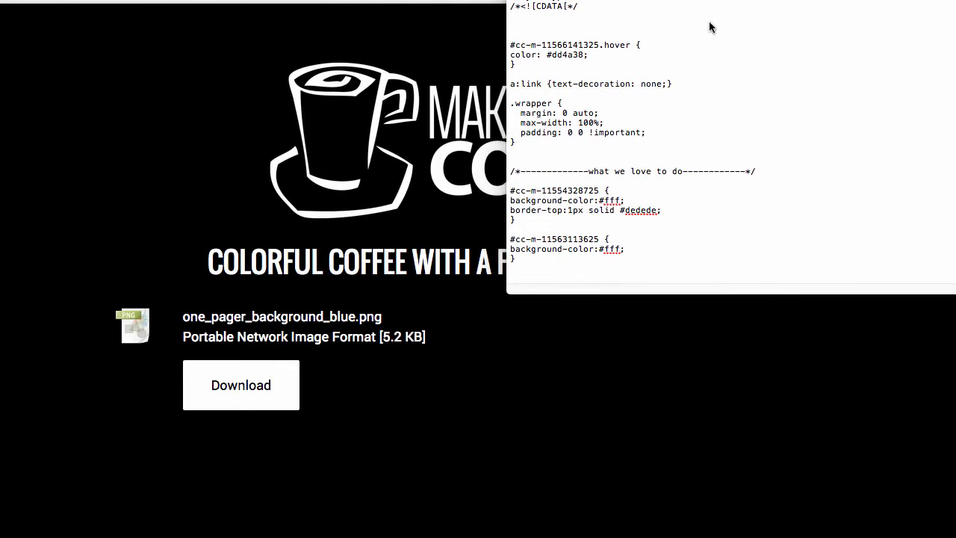
{"action": "key", "text": "super+n"}
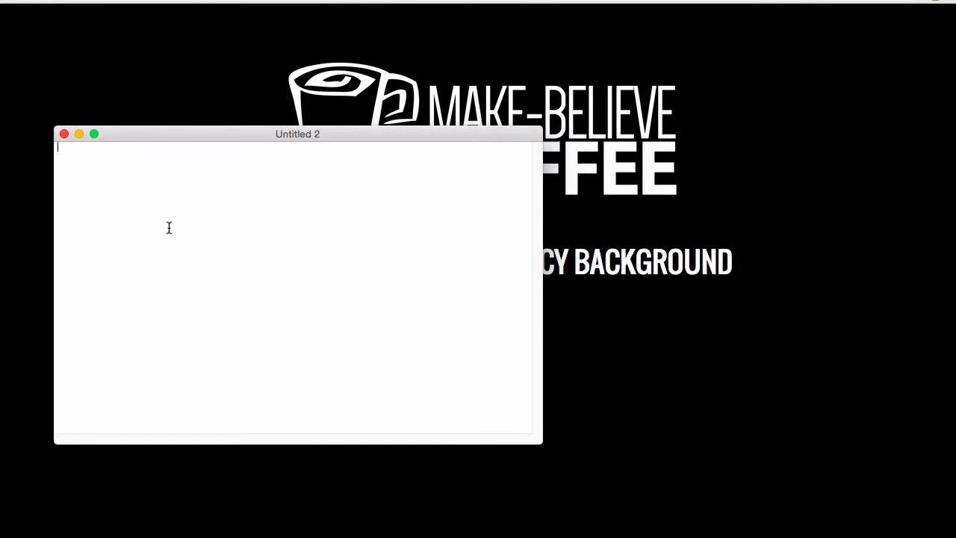
{"action": "key", "text": "super+v"}
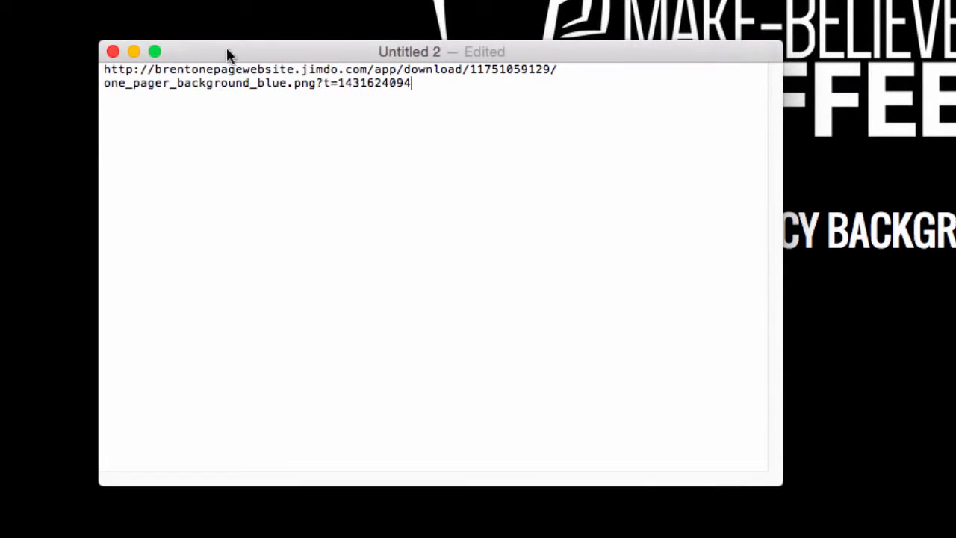
{"action": "left_click_drag", "start_coordinate": [237, 52], "coordinate": [437, 40]}
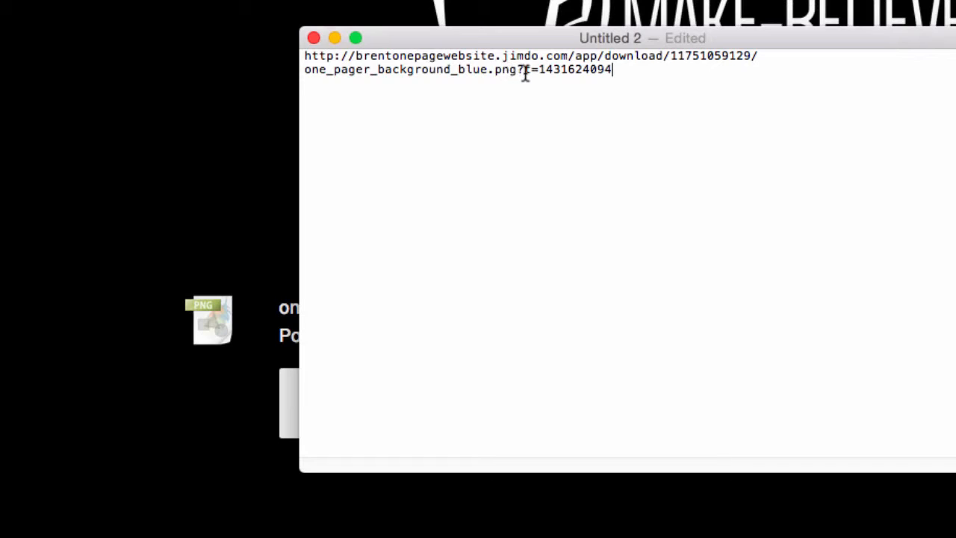
{"action": "left_click_drag", "start_coordinate": [518, 73], "coordinate": [639, 72]}
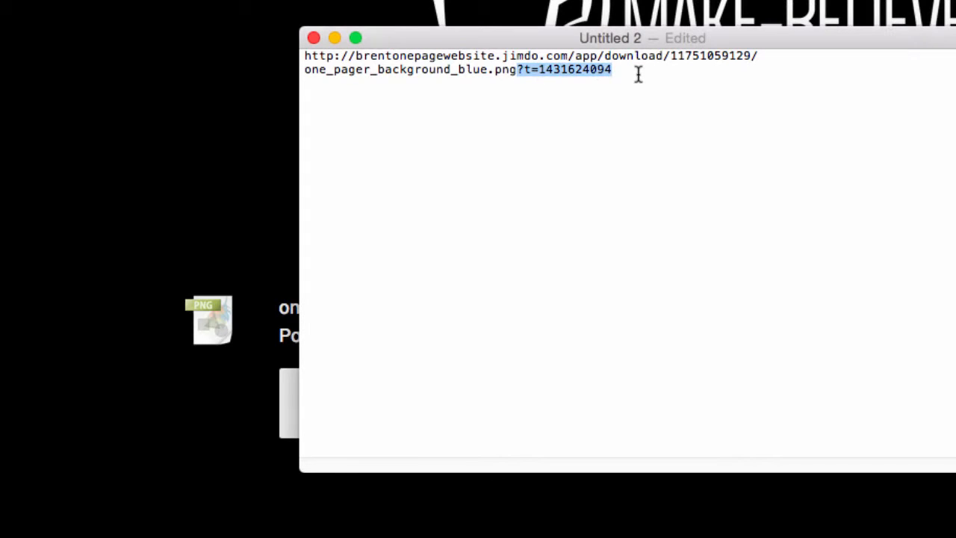
{"action": "key", "text": "BackSpace"}
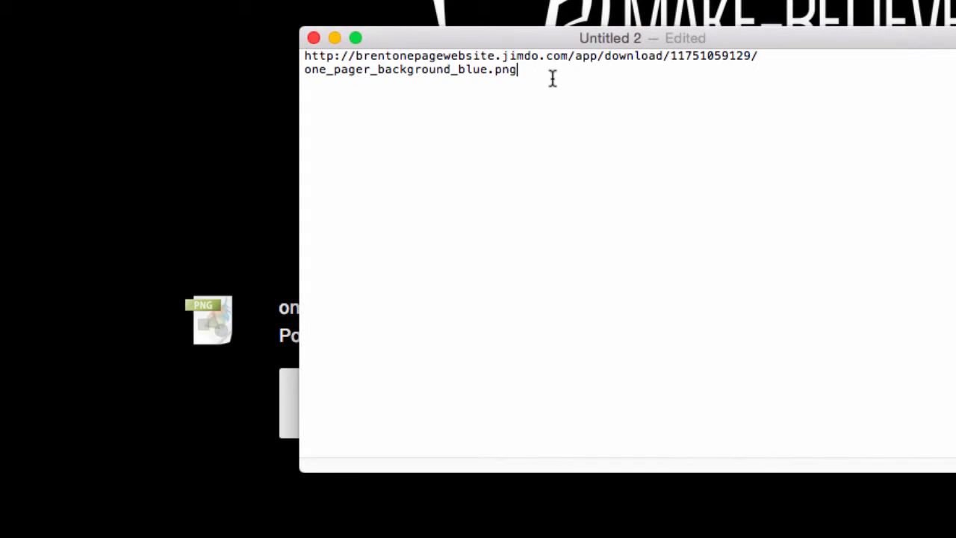
Step: Reshape and reposition the TextEdit window so the cleaned link fits on one line
{"action": "left_click_drag", "start_coordinate": [528, 74], "coordinate": [281, 54]}
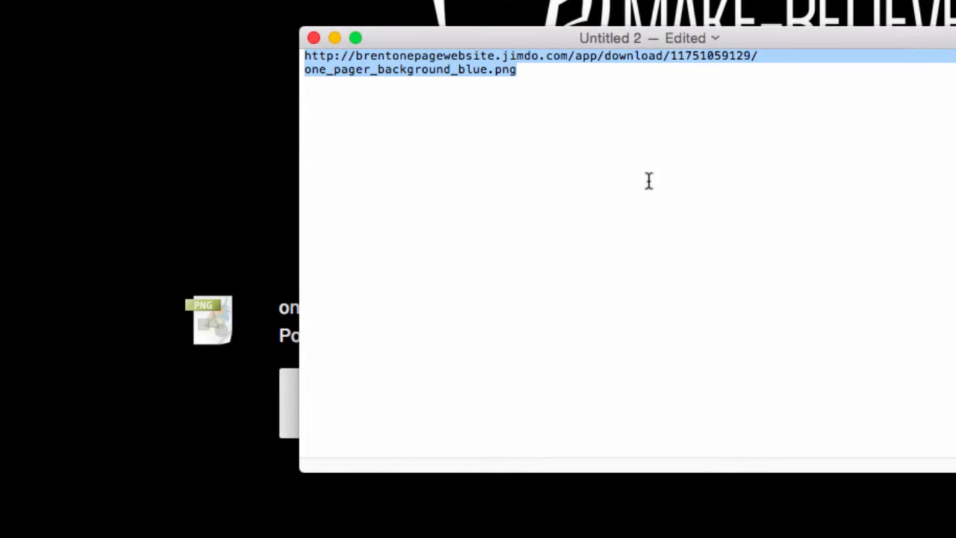
{"action": "left_click_drag", "start_coordinate": [955, 472], "coordinate": [955, 217]}
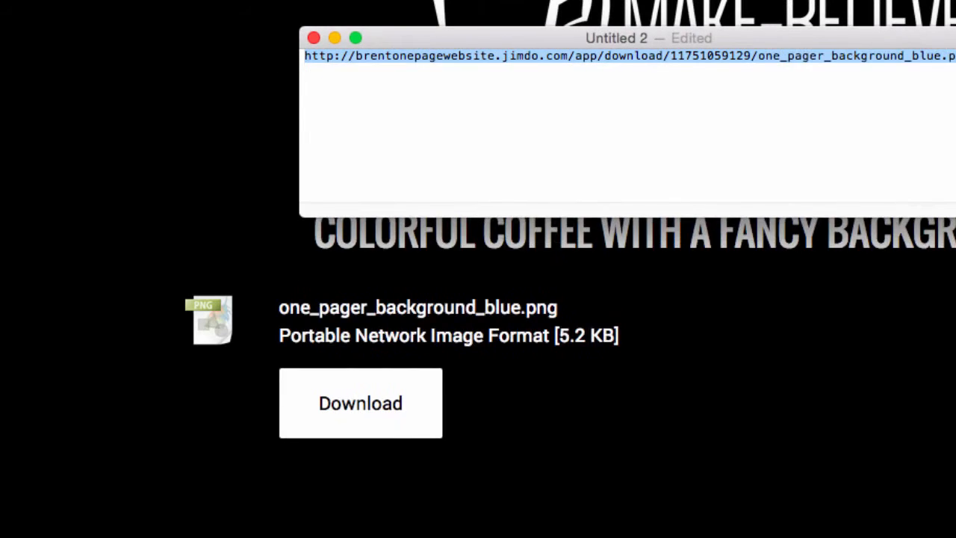
{"action": "left_click_drag", "start_coordinate": [543, 40], "coordinate": [694, 15]}
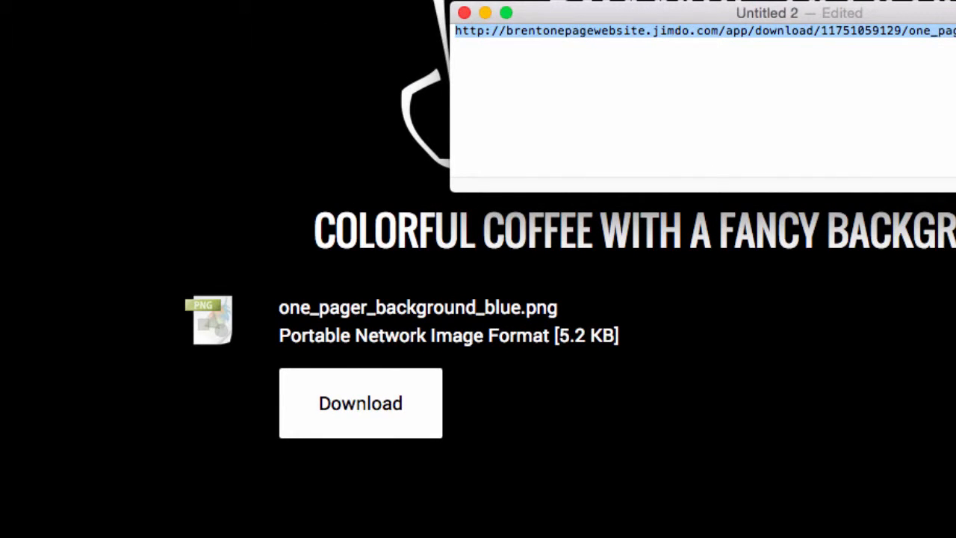
{"action": "key", "text": "super+Tab"}
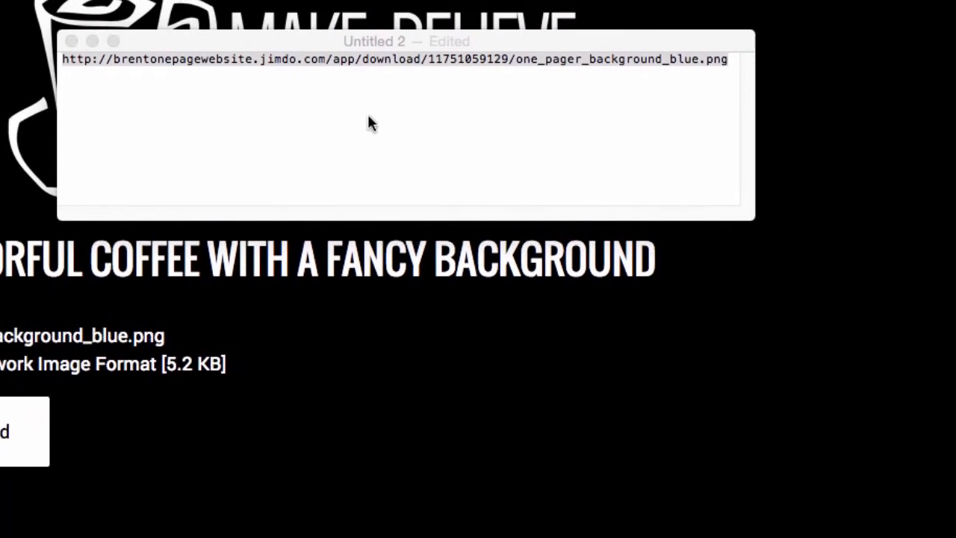
{"action": "left_click", "coordinate": [755, 78]}
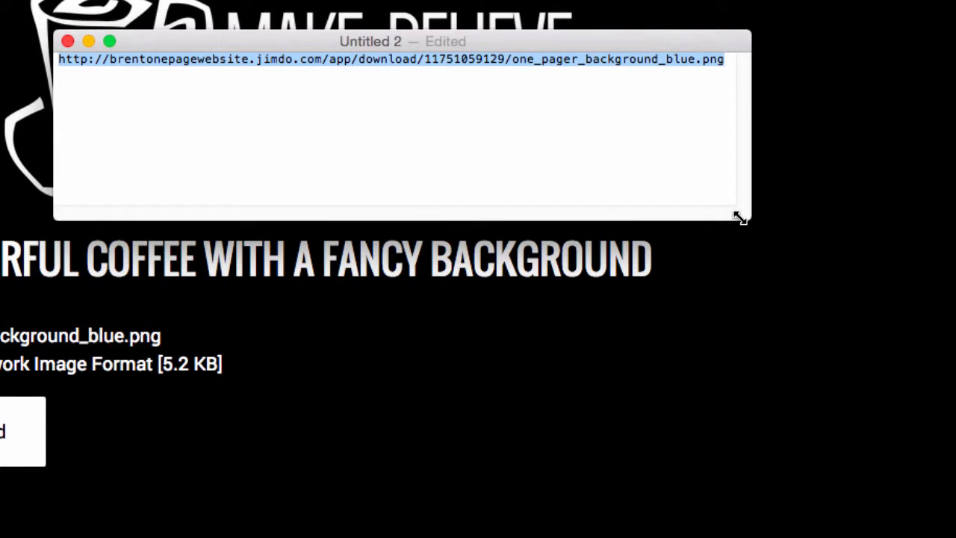
Step: Enlarge the document text and paste the CSS background template on a new line below the URL
{"action": "left_click_drag", "start_coordinate": [739, 218], "coordinate": [902, 459]}
{"action": "left_click", "coordinate": [809, 242]}
{"action": "key", "text": "Return"}
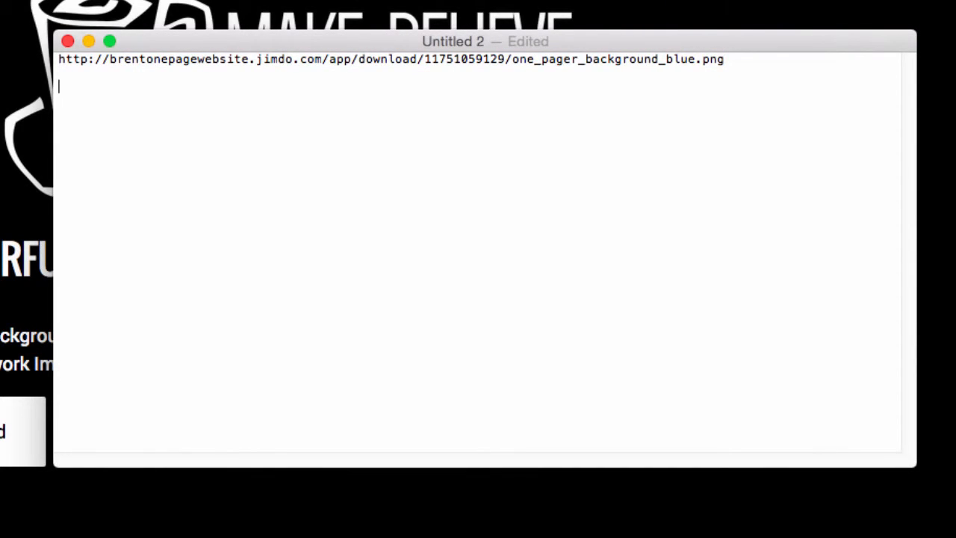
{"action": "key", "text": "super+plus"}
{"action": "key", "text": "super+plus"}
{"action": "key", "text": "super+plus"}
{"action": "key", "text": "super+plus"}
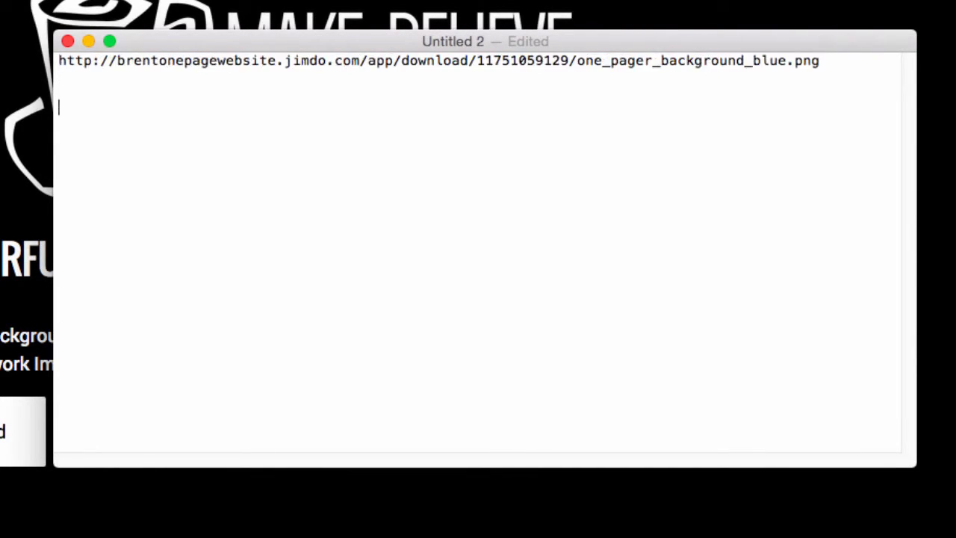
{"action": "key", "text": "super+plus"}
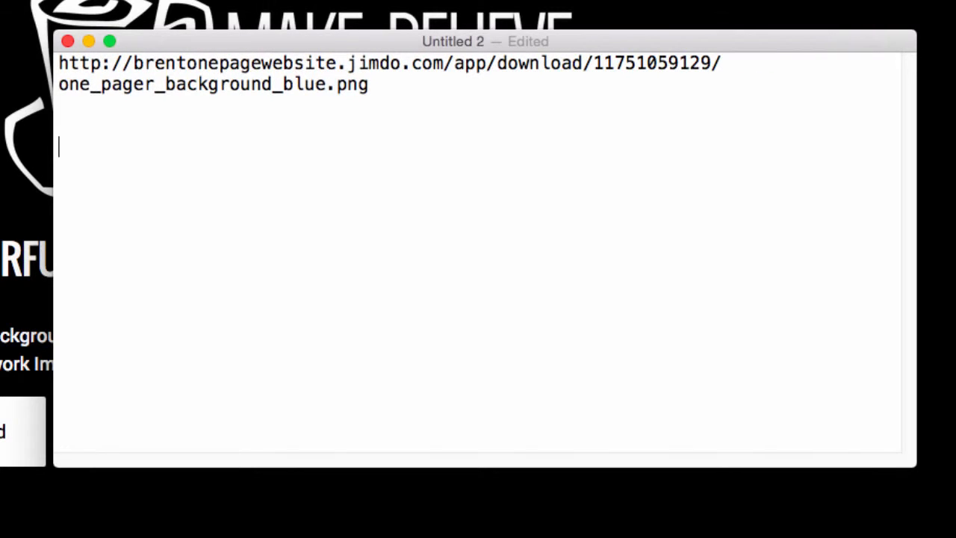
{"action": "type", "text": "<style type=\"text/css\"> /*<![CDATA[*/      .body { background-image: url(PASTE_YOUR_URL_LINK_HERE) ;}  /*]]>*/ </style>"}
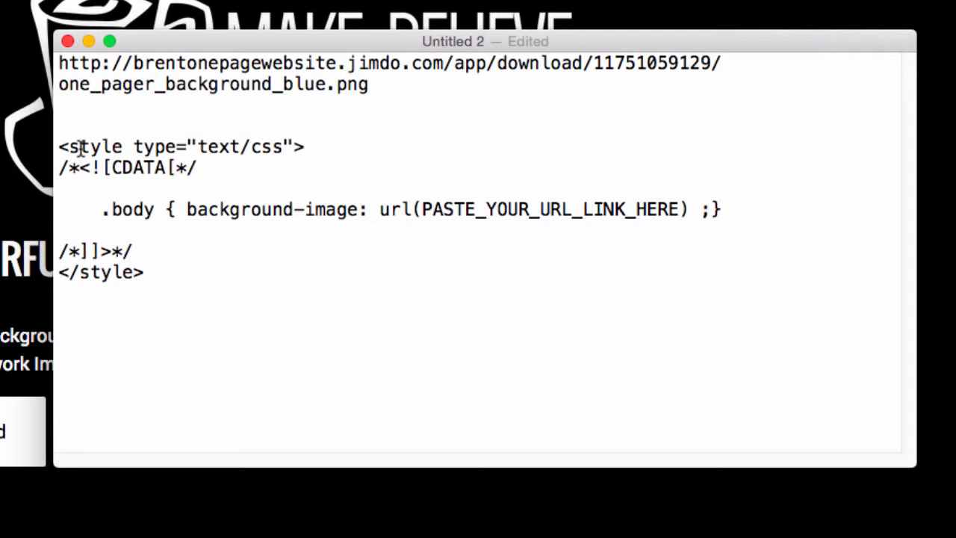
Step: Highlight the template's style line, CDATA comments, .body selector and background-image rule
{"action": "left_click_drag", "start_coordinate": [60, 144], "coordinate": [319, 142]}
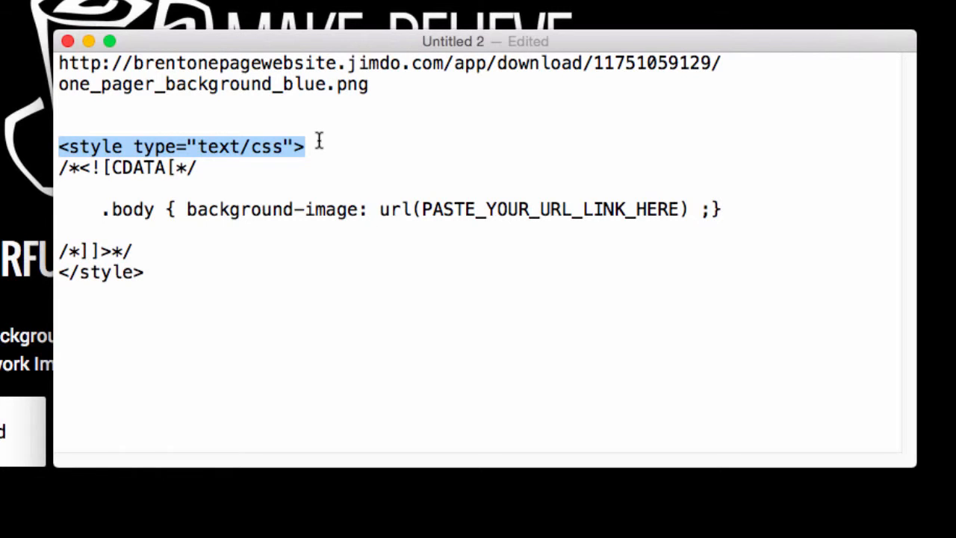
{"action": "left_click_drag", "start_coordinate": [219, 169], "coordinate": [62, 170]}
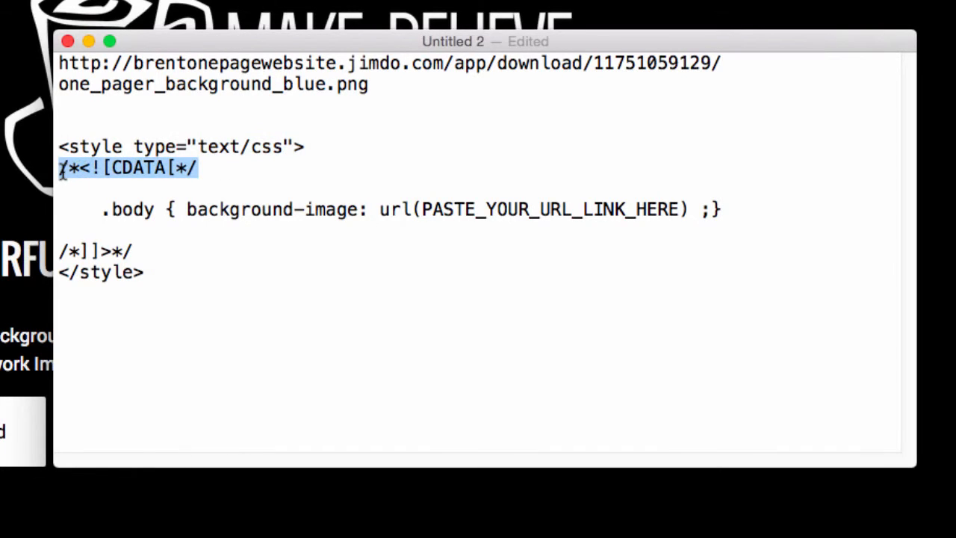
{"action": "left_click_drag", "start_coordinate": [143, 252], "coordinate": [62, 253]}
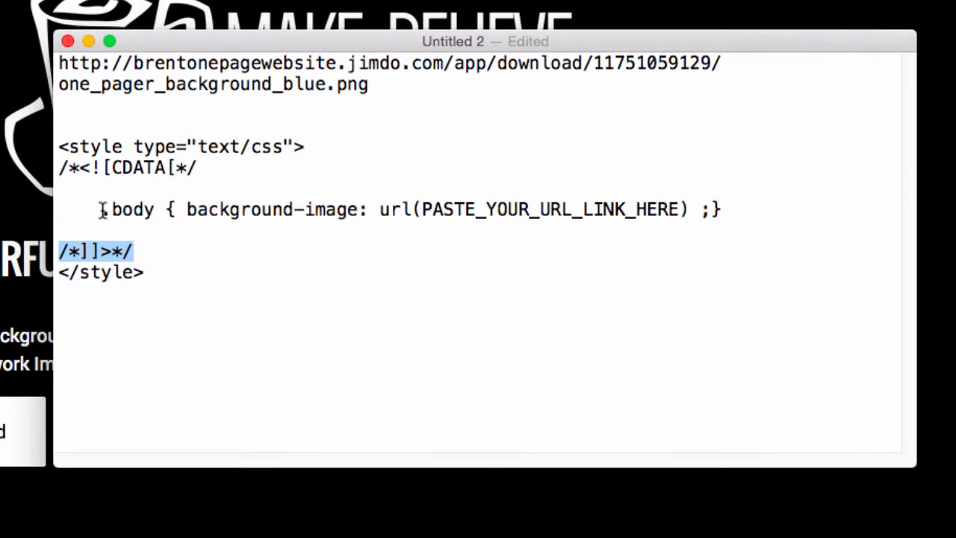
{"action": "left_click_drag", "start_coordinate": [101, 211], "coordinate": [167, 209]}
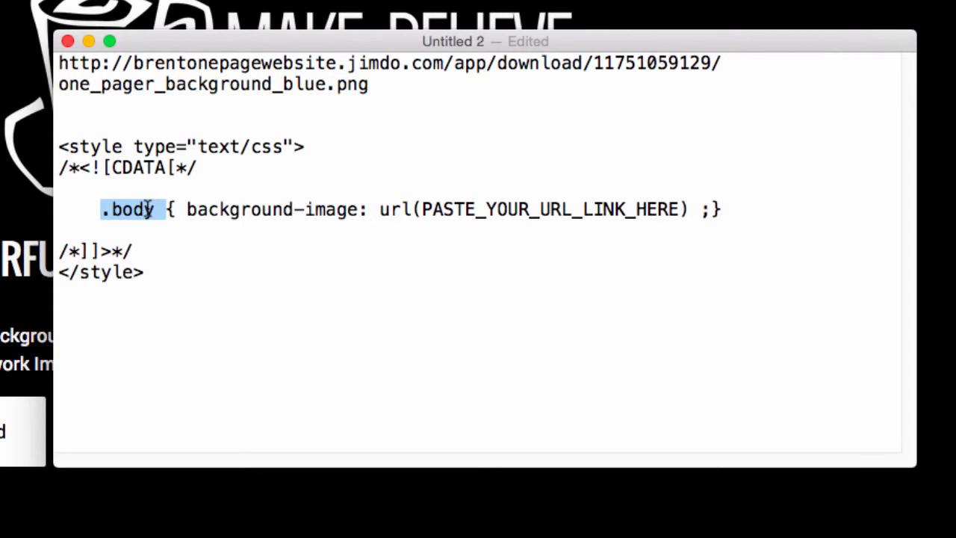
{"action": "left_click_drag", "start_coordinate": [187, 211], "coordinate": [381, 209]}
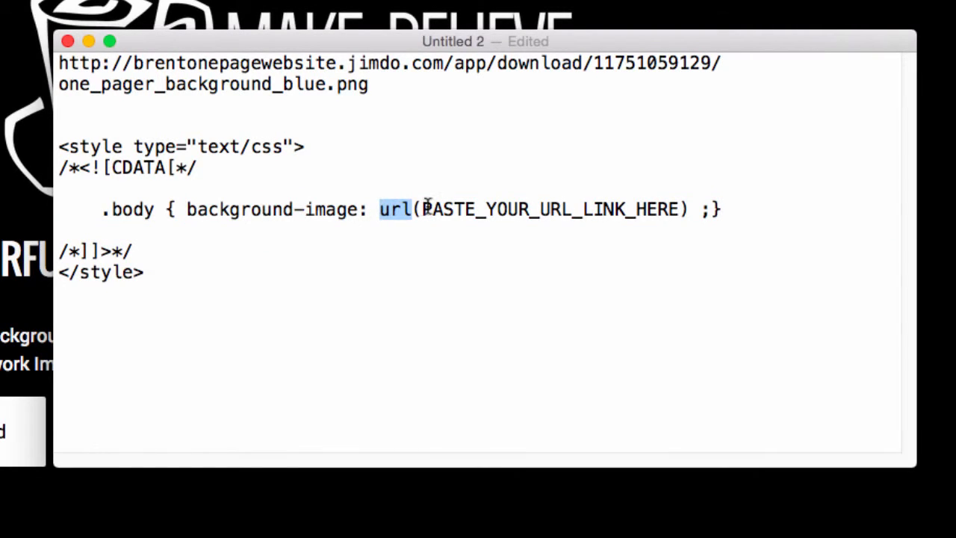
Step: Replace PASTE_YOUR_URL_LINK_HERE with the one_pager_background_blue.png URL
{"action": "left_click_drag", "start_coordinate": [377, 86], "coordinate": [61, 48]}
{"action": "key", "text": "super+c"}
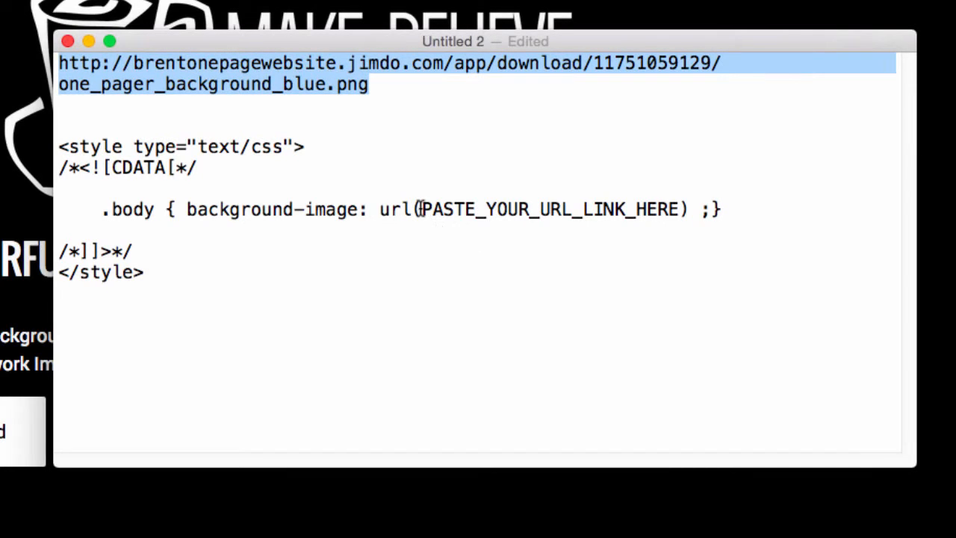
{"action": "left_click_drag", "start_coordinate": [420, 209], "coordinate": [679, 200]}
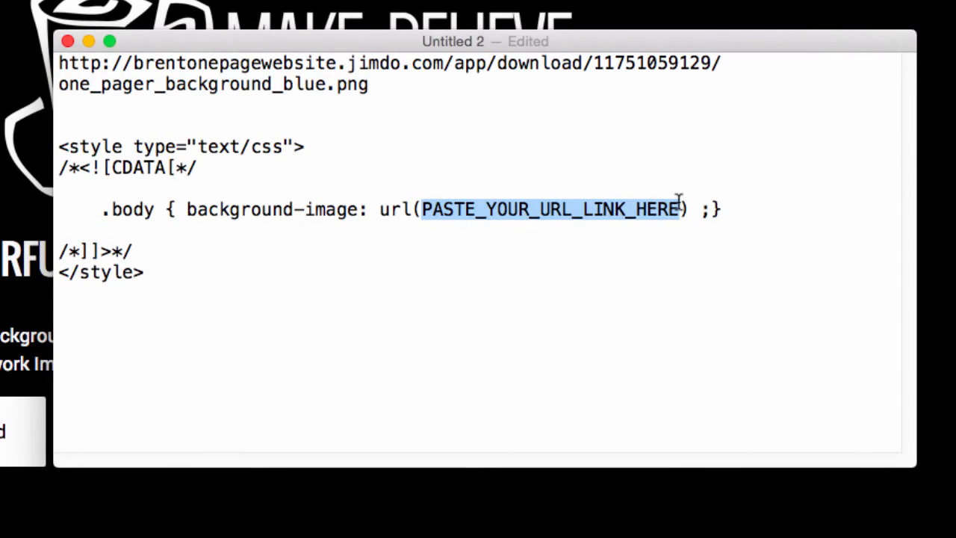
{"action": "key", "text": "super+v"}
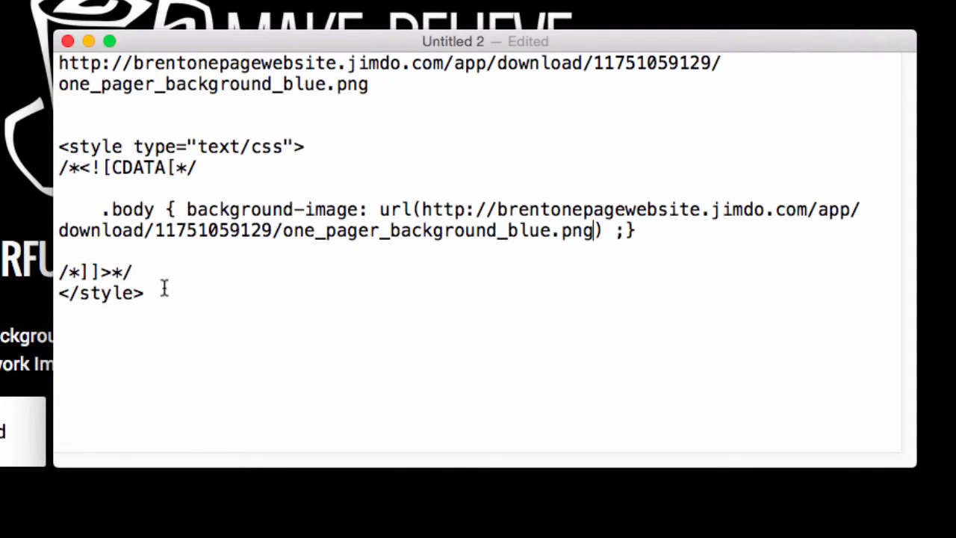
Step: Copy the finished CSS block, then go to the Make-Believe Coffee home page's settings
{"action": "left_click_drag", "start_coordinate": [165, 287], "coordinate": [46, 149]}
{"action": "key", "text": "super+c"}
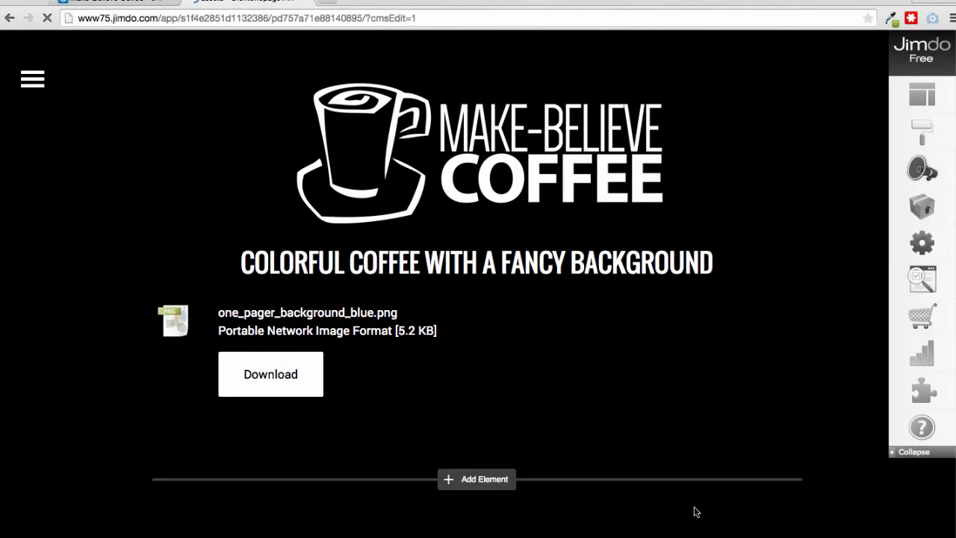
{"action": "left_click", "coordinate": [32, 79]}
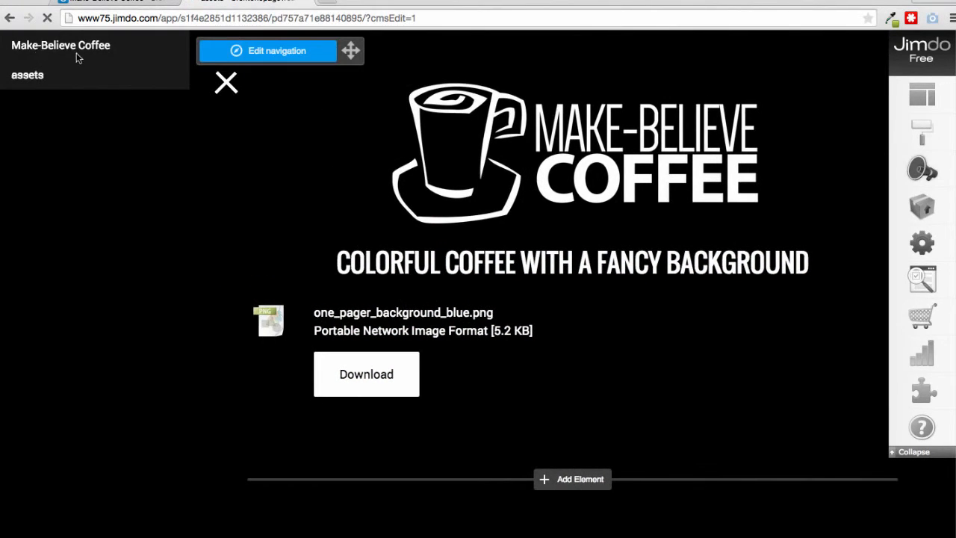
{"action": "left_click", "coordinate": [77, 54]}
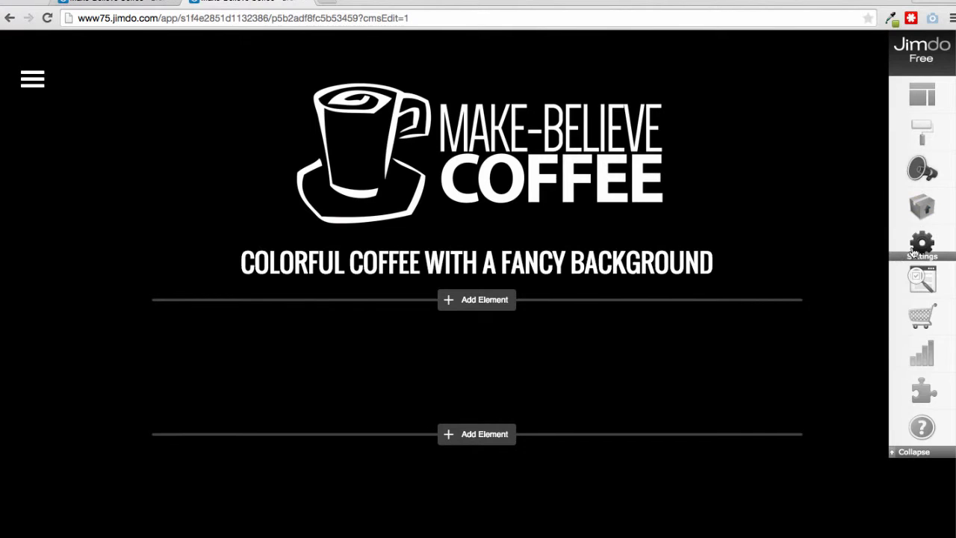
{"action": "left_click", "coordinate": [917, 248]}
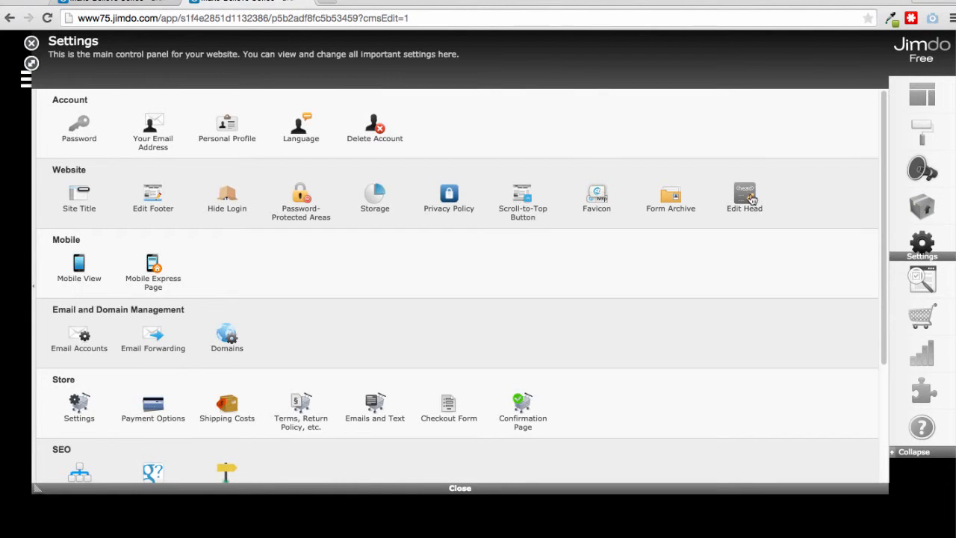
Step: Paste the CSS background-image block into Edit Head and save it
{"action": "left_click", "coordinate": [747, 198]}
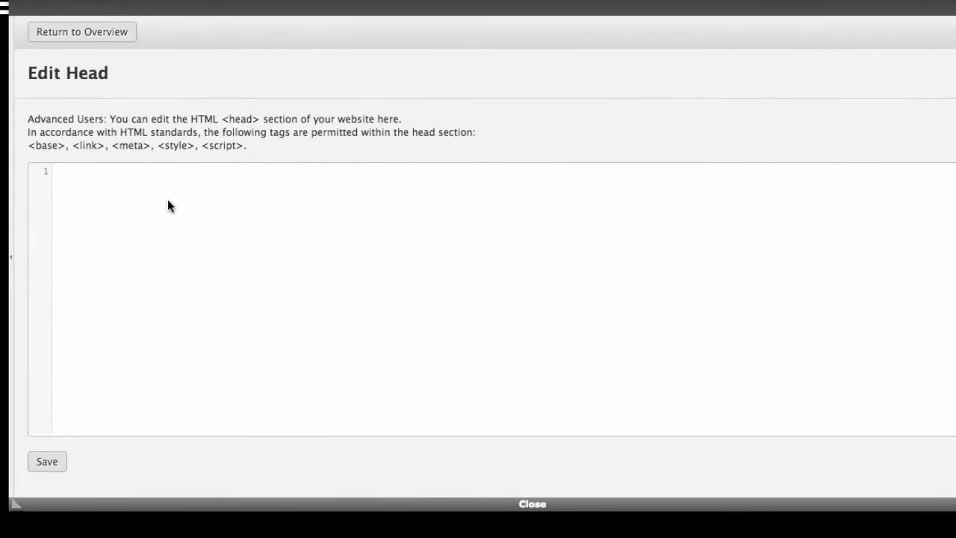
{"action": "key", "text": "super+v"}
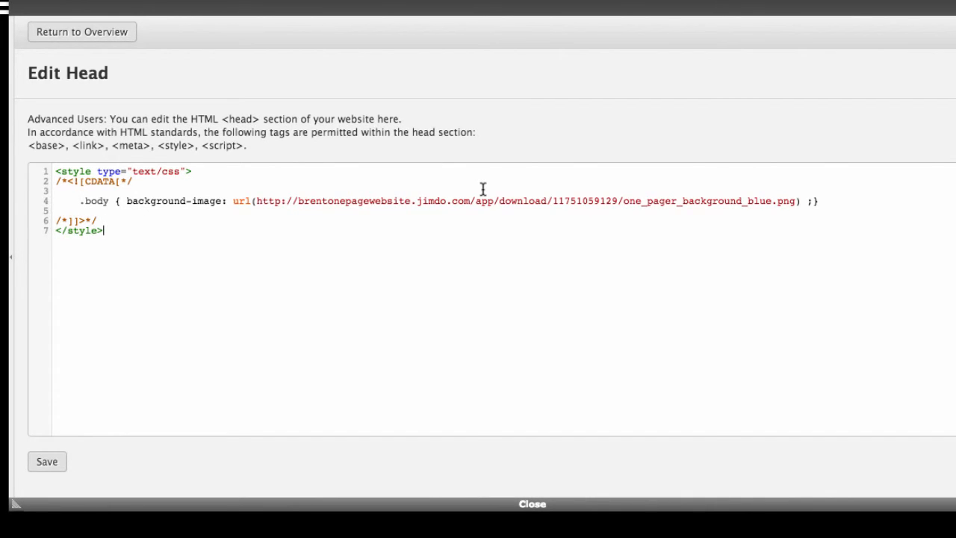
{"action": "left_click", "coordinate": [61, 460]}
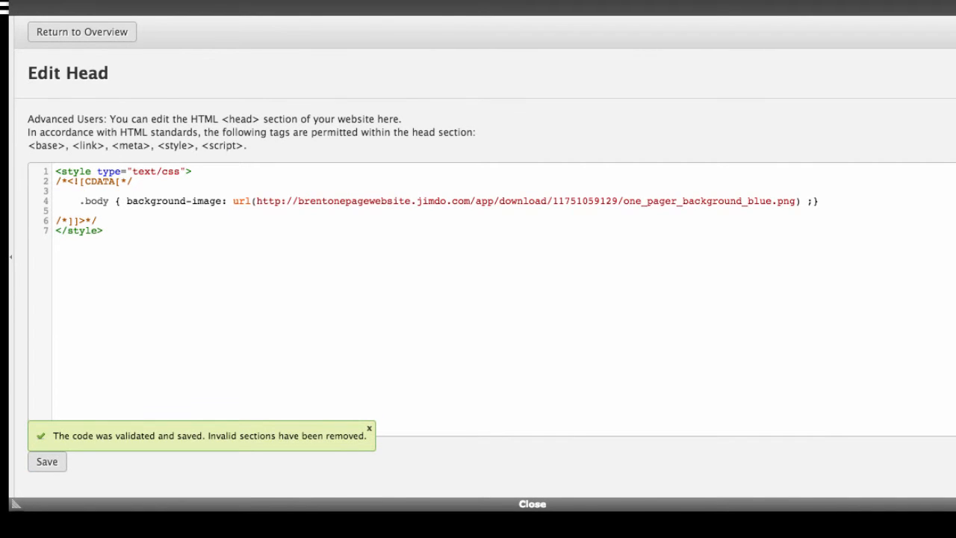
{"action": "left_click", "coordinate": [532, 504]}
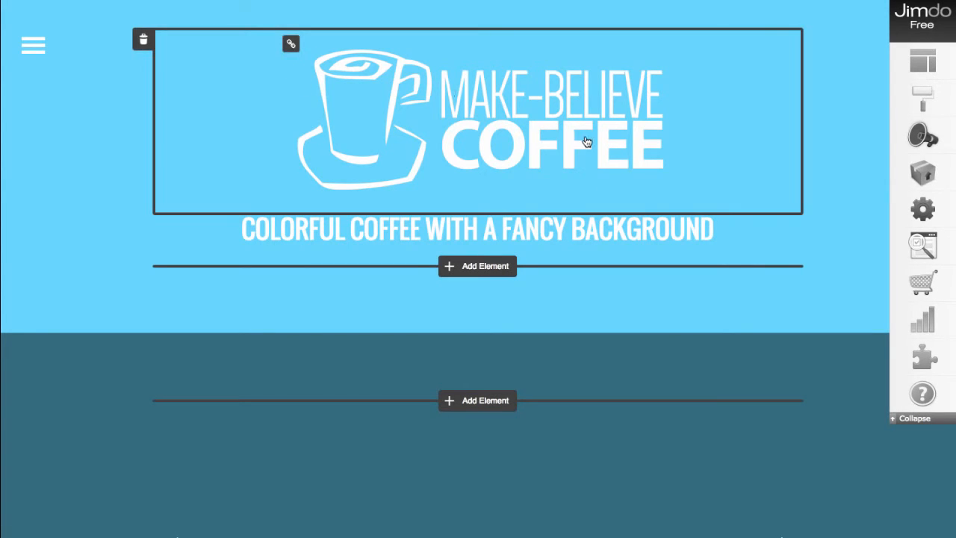
Step: Scroll the Make-Believe Coffee home page to check its new blue background
{"action": "scroll", "coordinate": [583, 230], "scroll_direction": "down", "scroll_amount": 2}
{"action": "scroll", "coordinate": [584, 230], "scroll_direction": "up", "scroll_amount": 2}
{"action": "scroll", "coordinate": [367, 279], "scroll_direction": "down", "scroll_amount": 2}
{"action": "scroll", "coordinate": [367, 281], "scroll_direction": "up", "scroll_amount": 2}
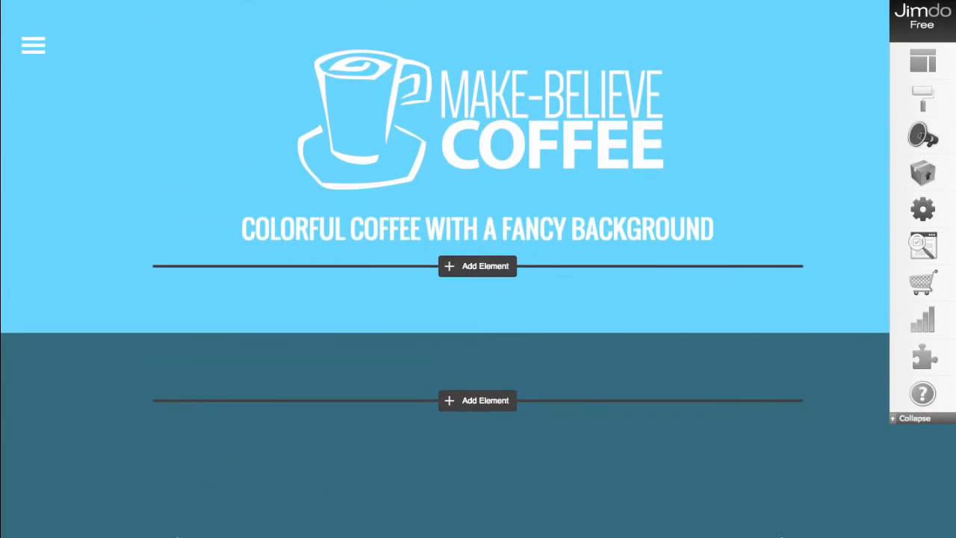